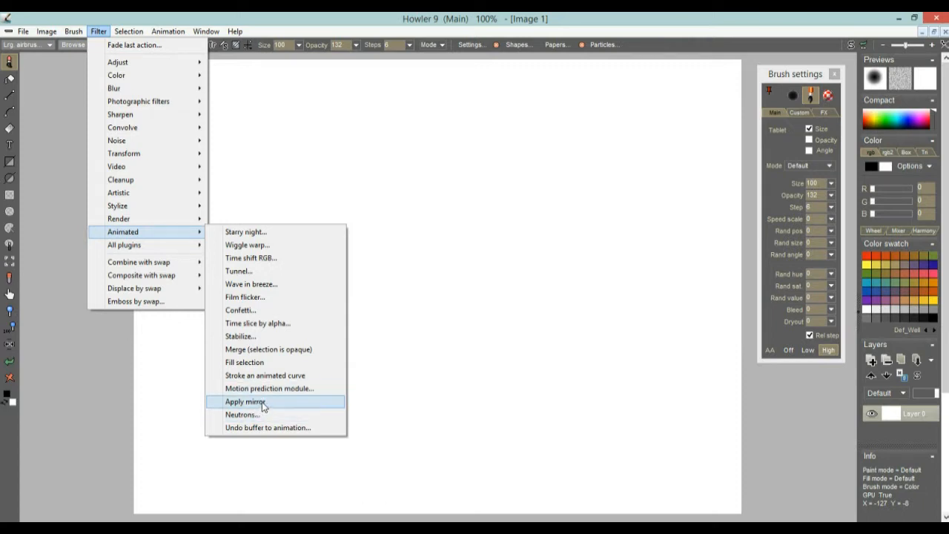
mouse_move(46, 32)
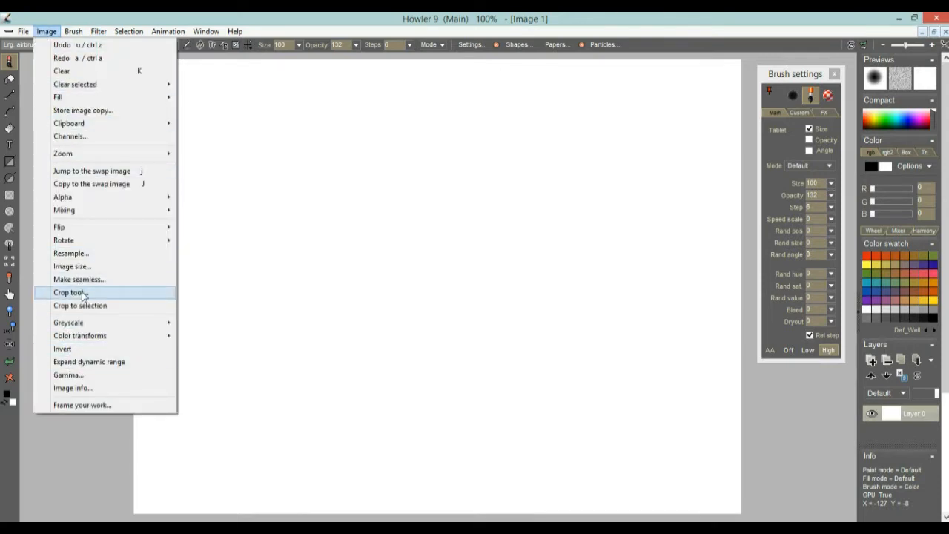
mouse_move(103, 32)
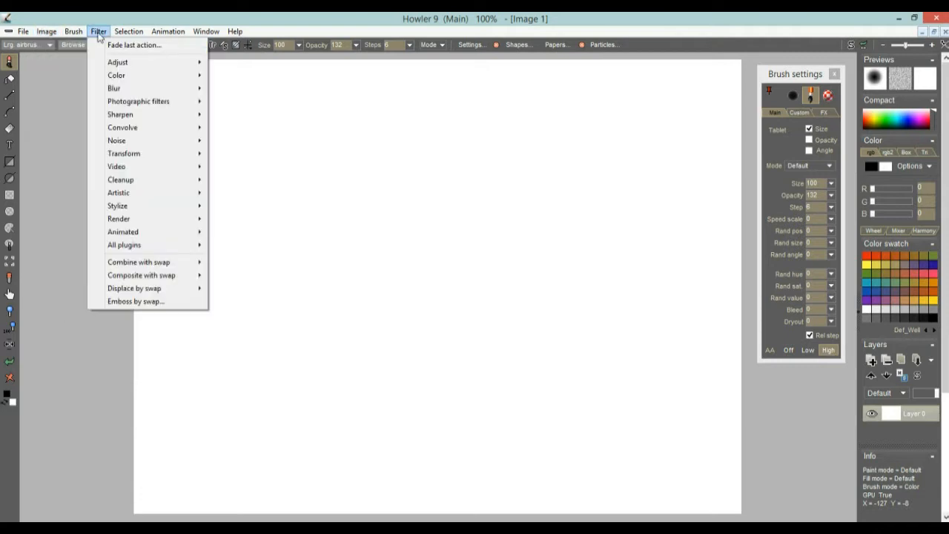
left_click(74, 31)
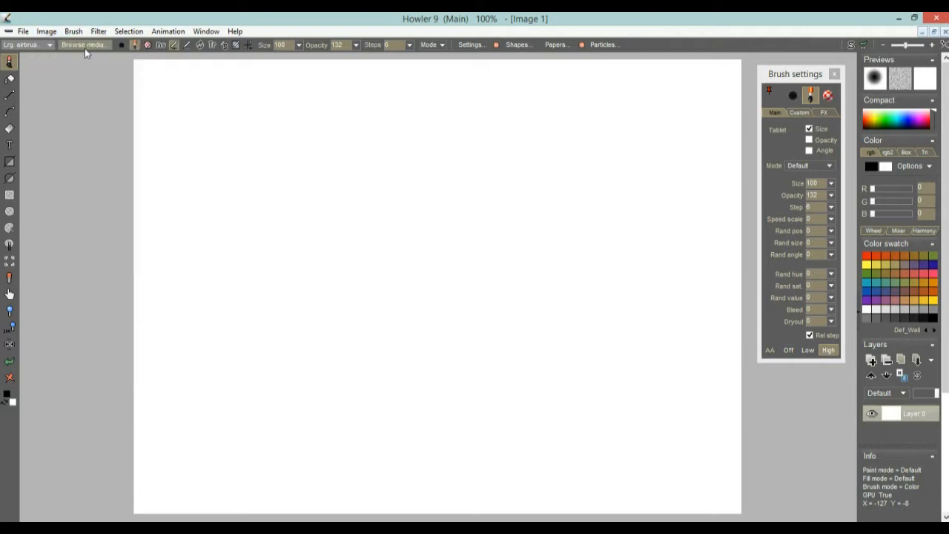
Paint broad black strokes over most of the blank canvas with the Big drybrush media preset
left_click(84, 46)
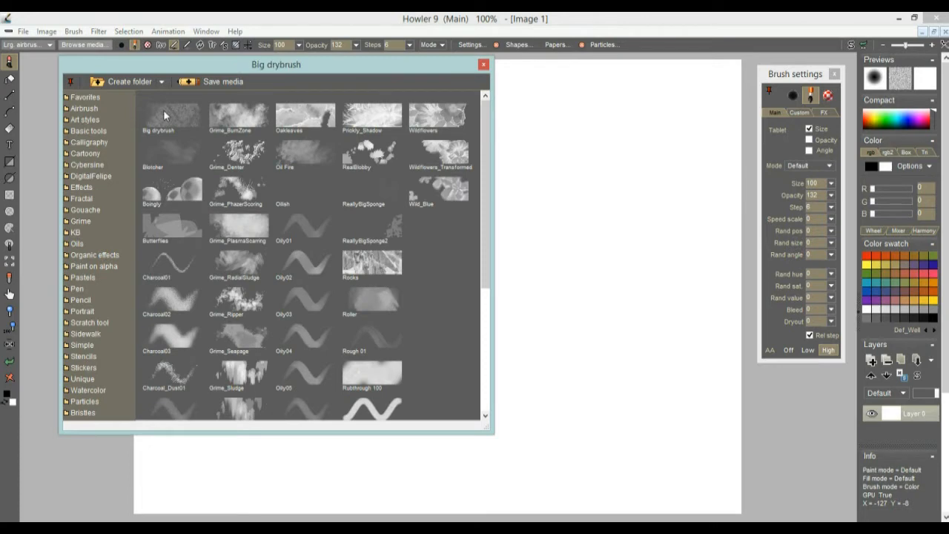
left_click(163, 110)
mouse_move(390, 126)
left_mouse_down()
mouse_move(392, 346)
mouse_move(615, 433)
mouse_move(123, 365)
mouse_move(472, 118)
mouse_move(511, 299)
left_mouse_up()
mouse_move(349, 304)
left_mouse_down()
mouse_move(456, 301)
mouse_move(260, 328)
mouse_move(479, 355)
mouse_move(649, 203)
mouse_move(586, 229)
left_mouse_up()
Paint several rough textured strokes over the drybrush background with the Grime_Denter media preset
left_click(83, 44)
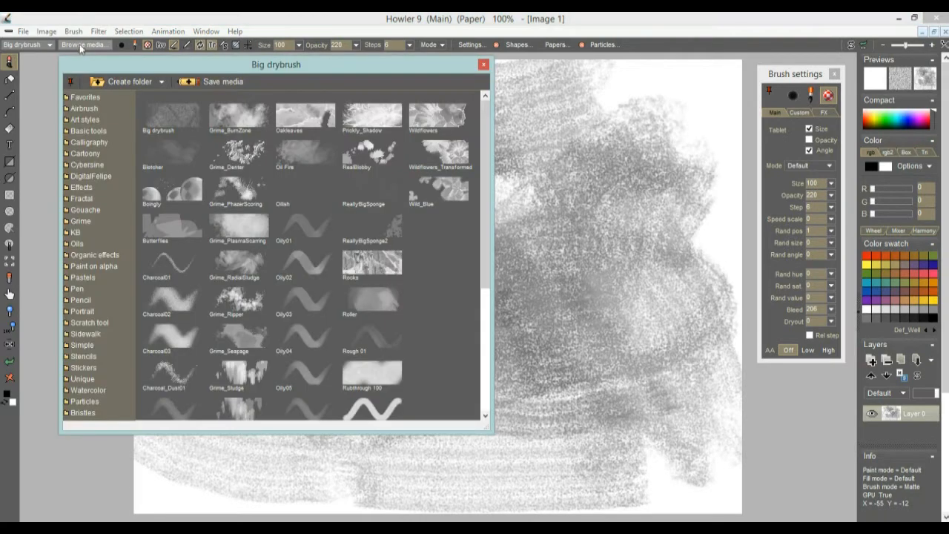
left_click(261, 152)
mouse_move(438, 237)
left_mouse_down()
mouse_move(467, 275)
mouse_move(667, 302)
mouse_move(443, 141)
mouse_move(252, 282)
mouse_move(279, 408)
mouse_move(296, 437)
left_mouse_up()
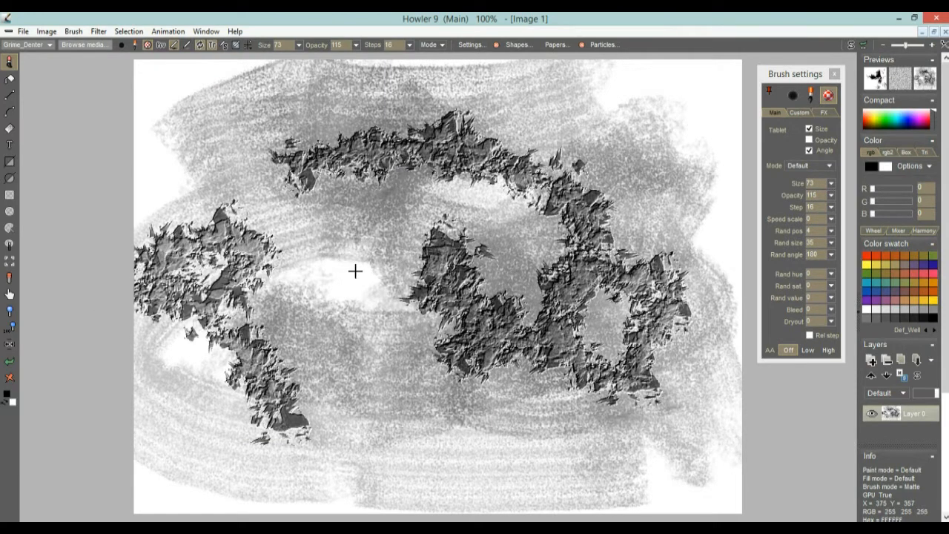
left_click_drag(353, 272, 406, 385)
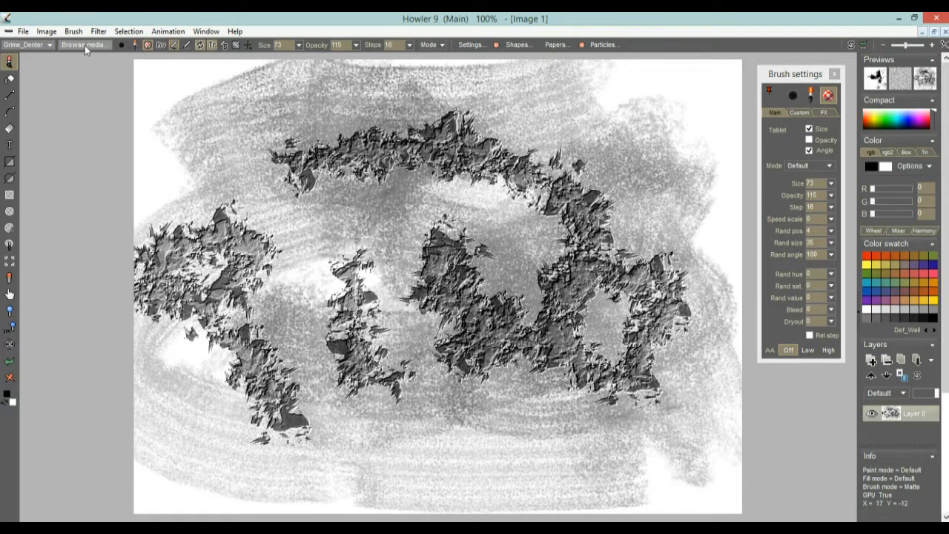
Check the painting at different zoom levels and fit the image into the window
scroll(512, 231, "down", 2)
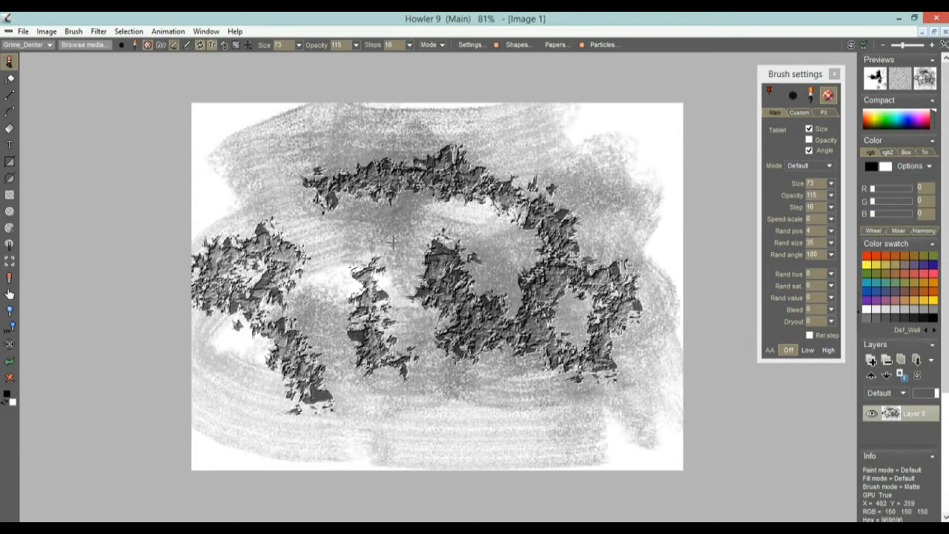
scroll(10, 333, "up", 2)
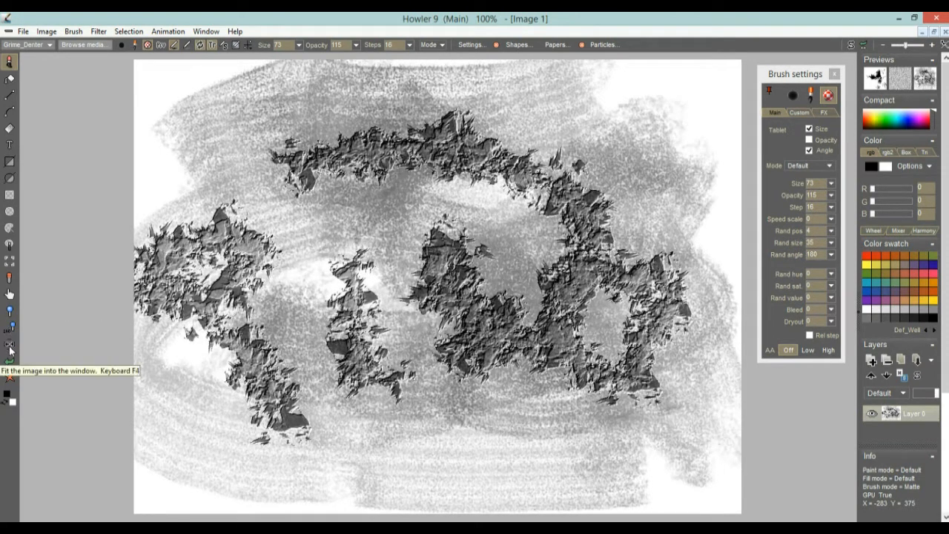
left_click(9, 346)
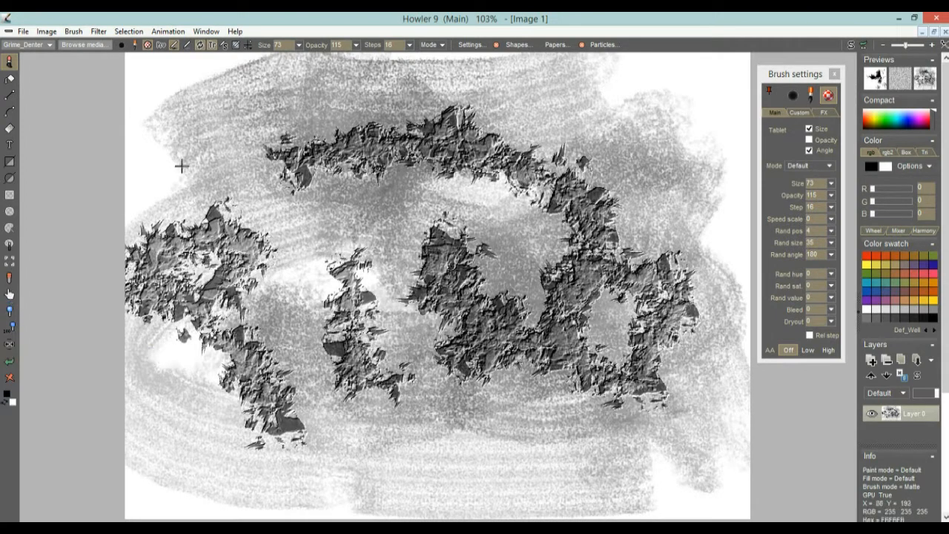
Make a rectangular selection around the upper grime stroke and turn on the alpha overlay
left_click(48, 31)
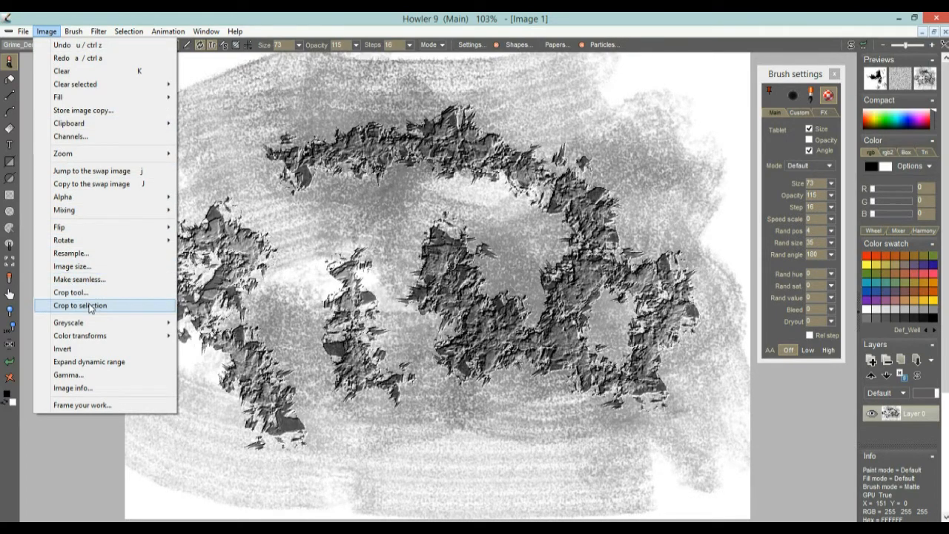
mouse_move(128, 31)
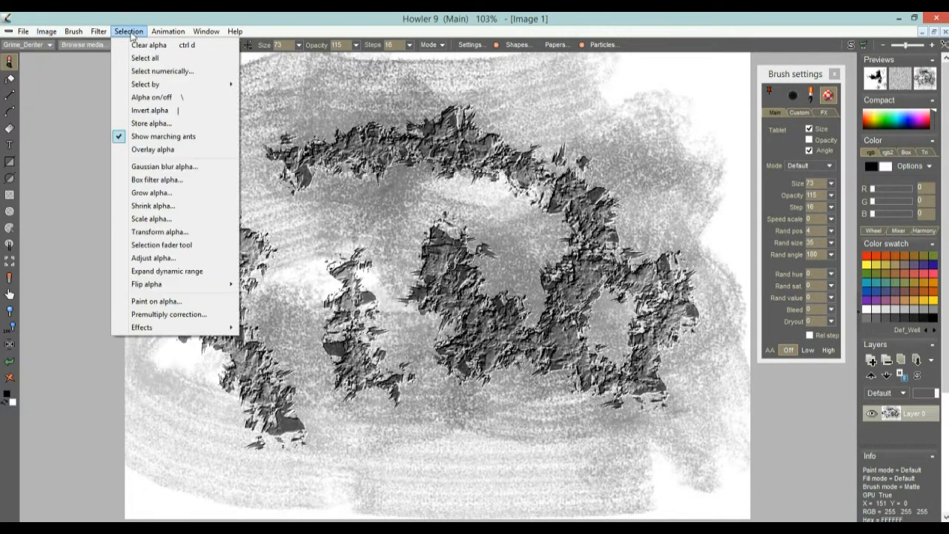
left_click(129, 32)
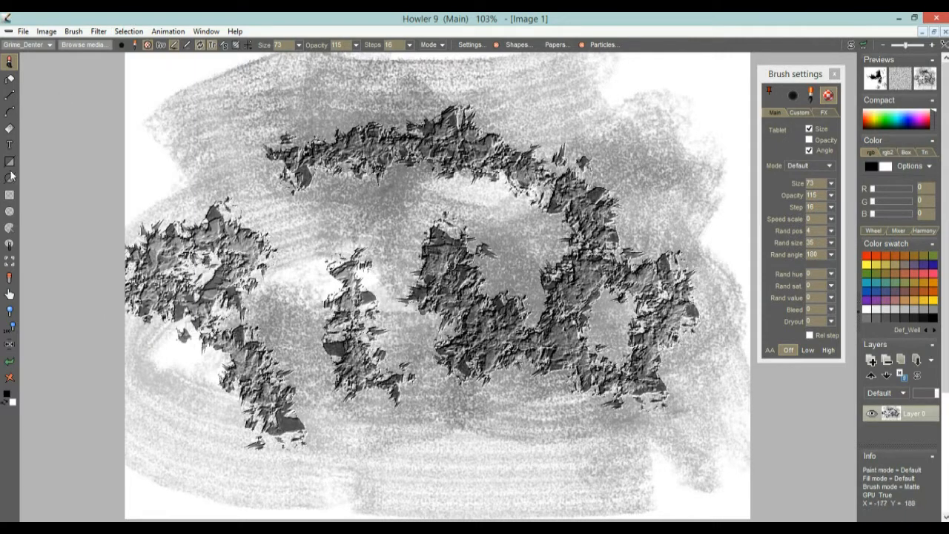
left_click(10, 195)
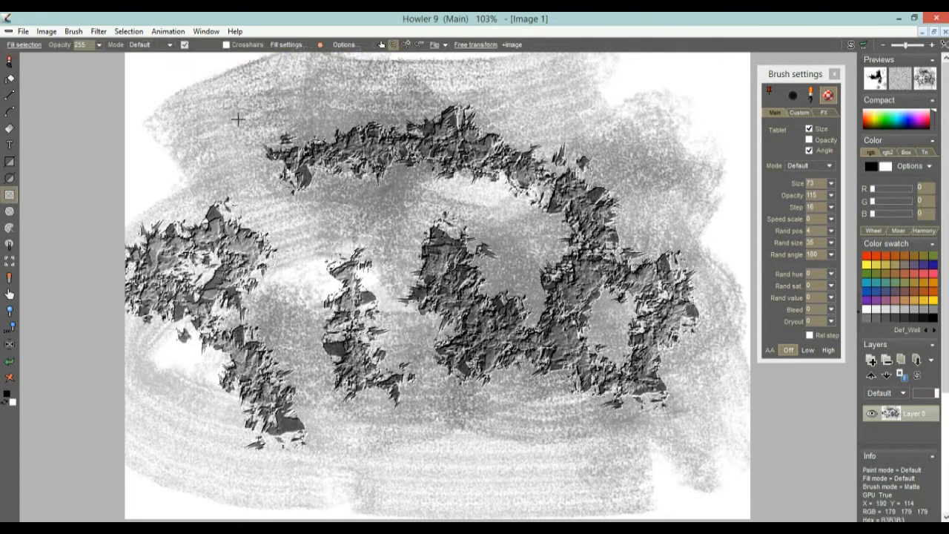
left_click_drag(241, 106, 522, 195)
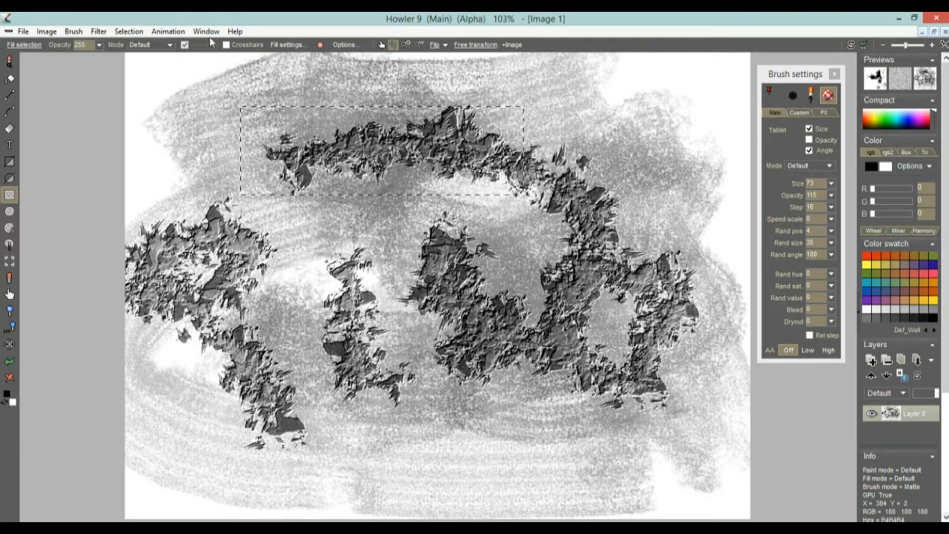
left_click(129, 32)
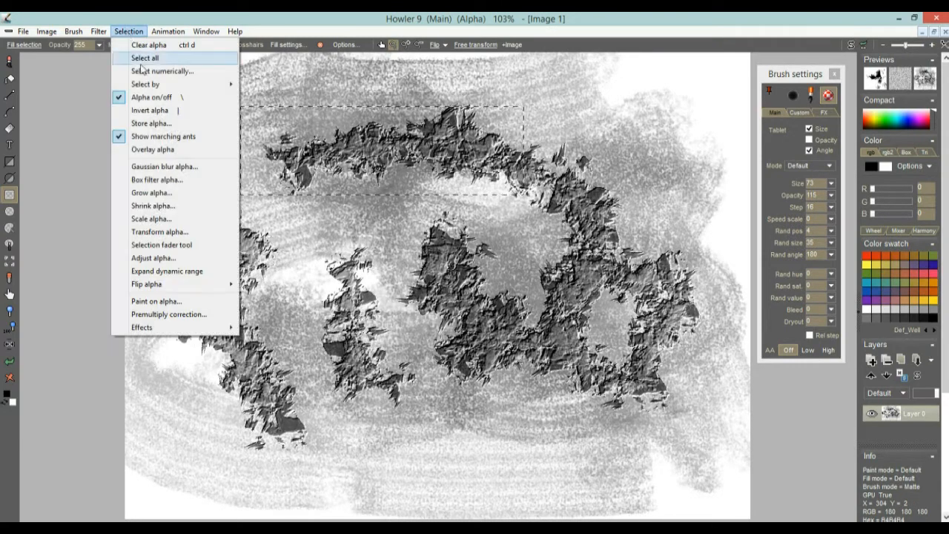
left_click(153, 149)
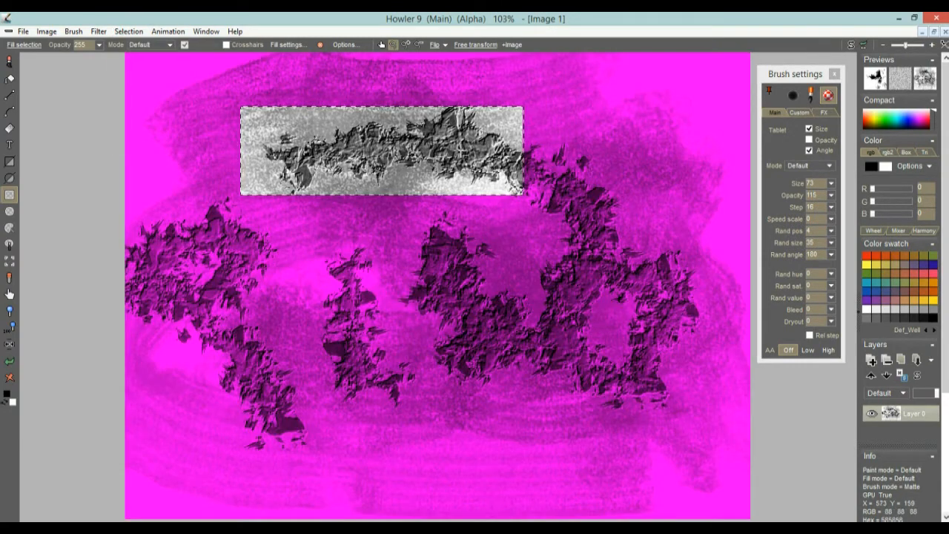
Move the rectangular selection over the grime strokes right of centre and crop the image to the selection
left_click_drag(389, 151, 537, 249)
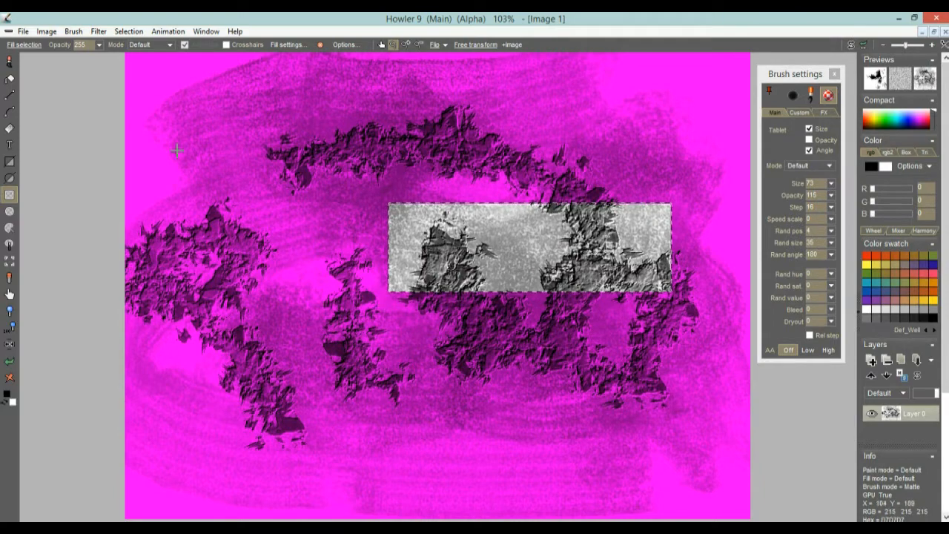
left_click(49, 32)
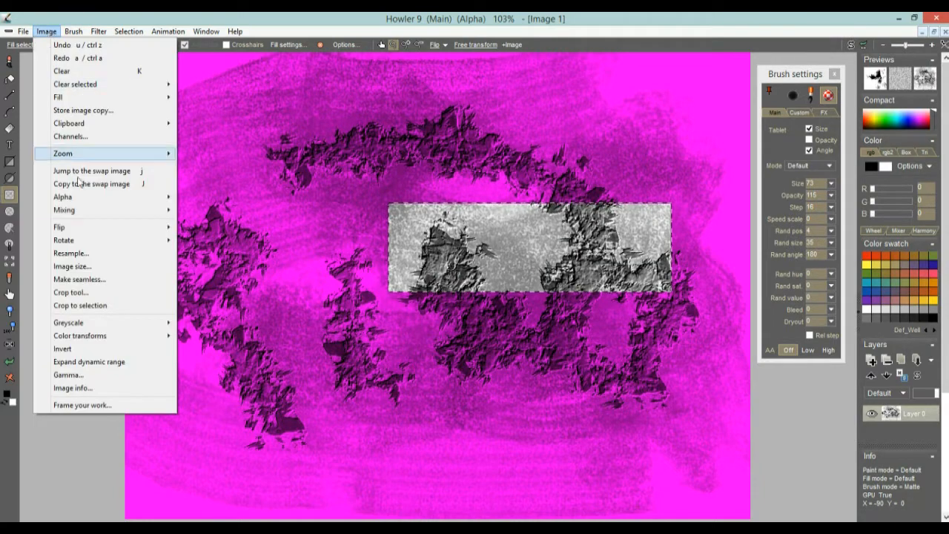
left_click(100, 305)
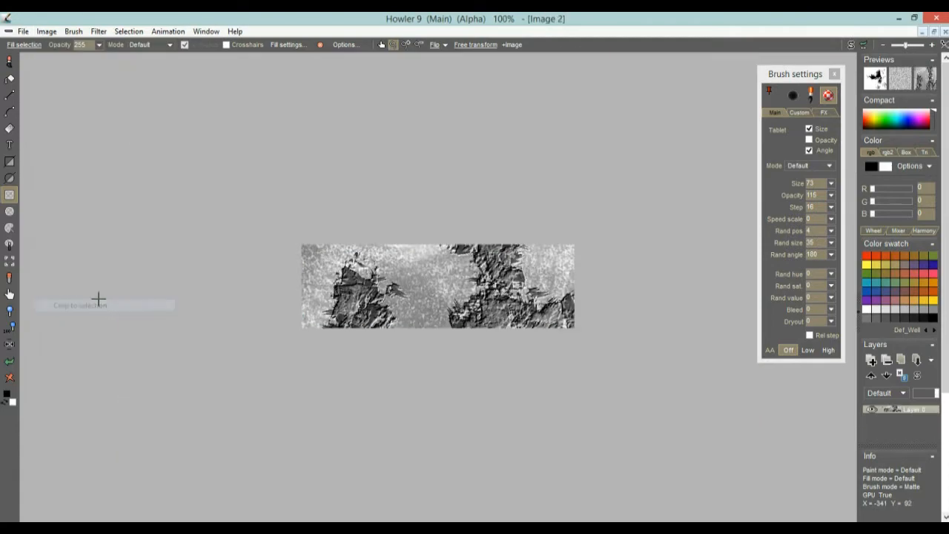
Close the cropped image and create a new white document at the 1024 x 768 VGA size
left_click(48, 33)
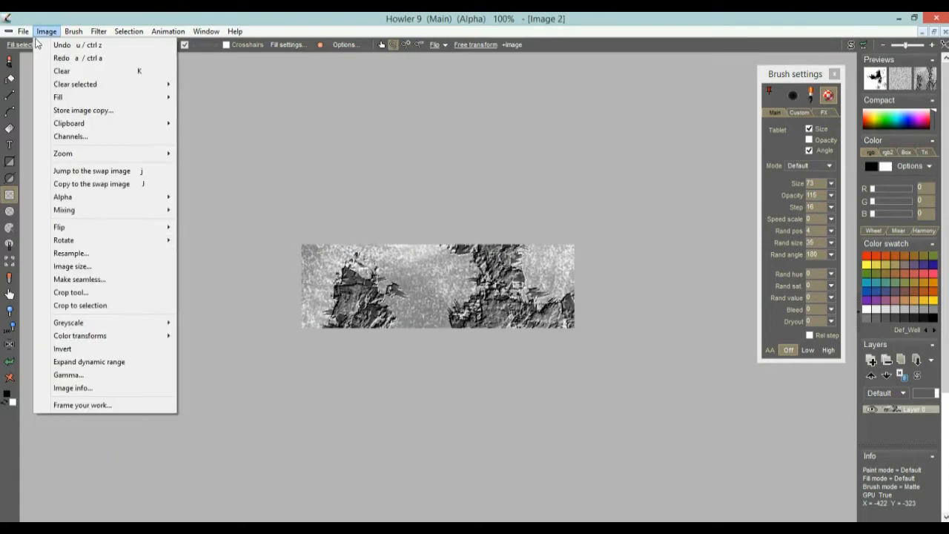
left_click(34, 44)
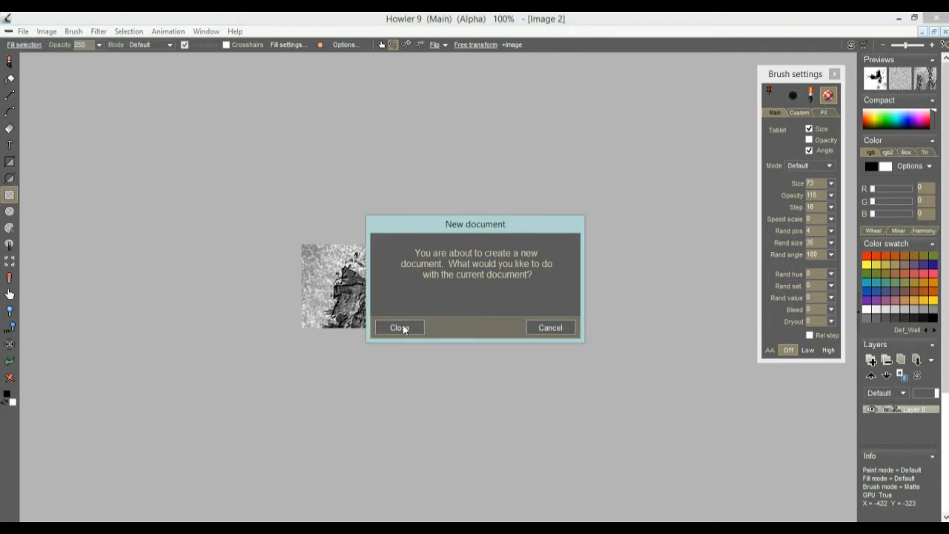
left_click(401, 328)
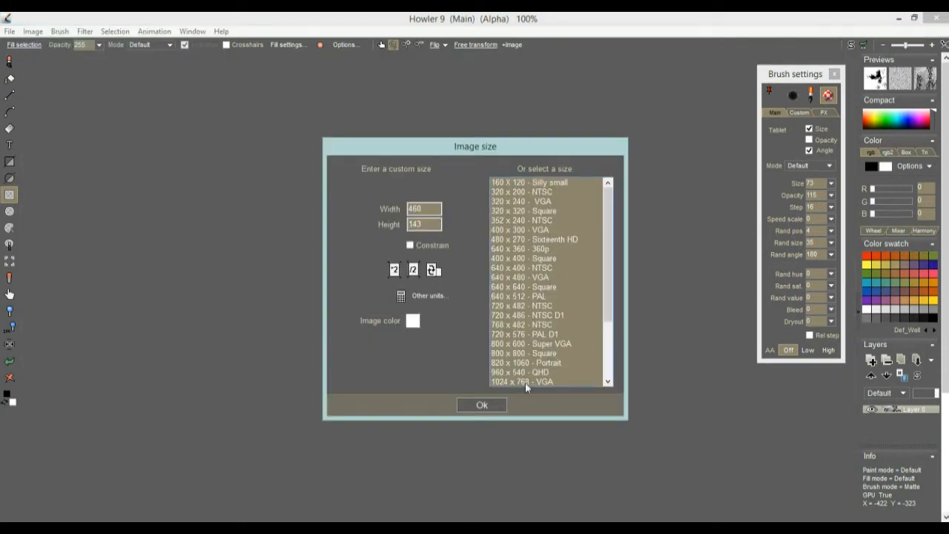
left_click(482, 405)
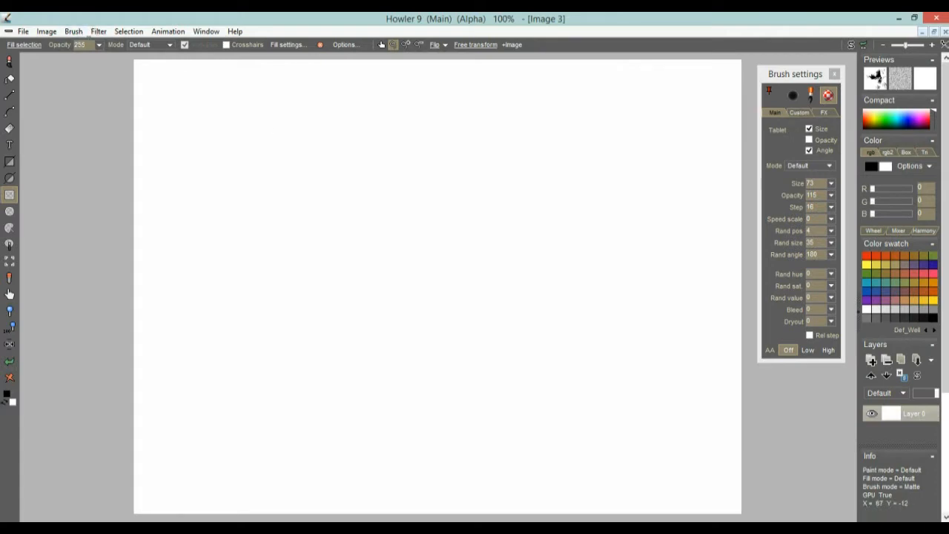
Draw a small selection on the blank canvas, and replace it by selecting the entire canvas
left_click_drag(436, 262, 332, 162)
left_click(303, 157)
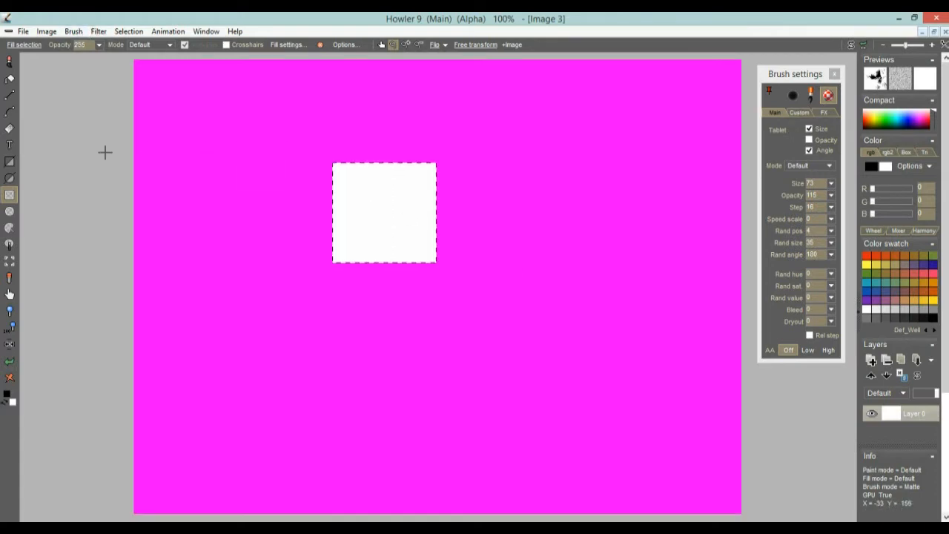
key("ctrl+a")
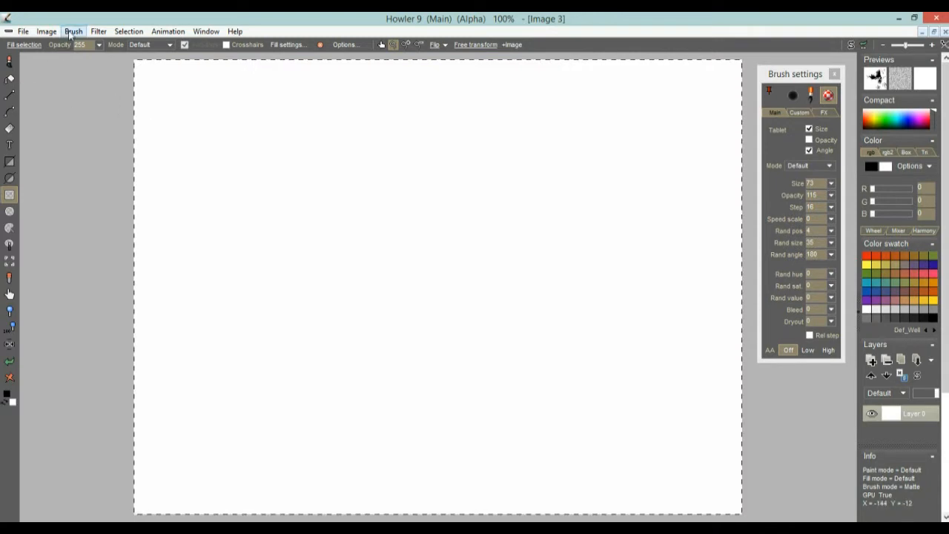
Paint long winding rough strokes across the new canvas with the Grime_Denter brush
left_click(7, 63)
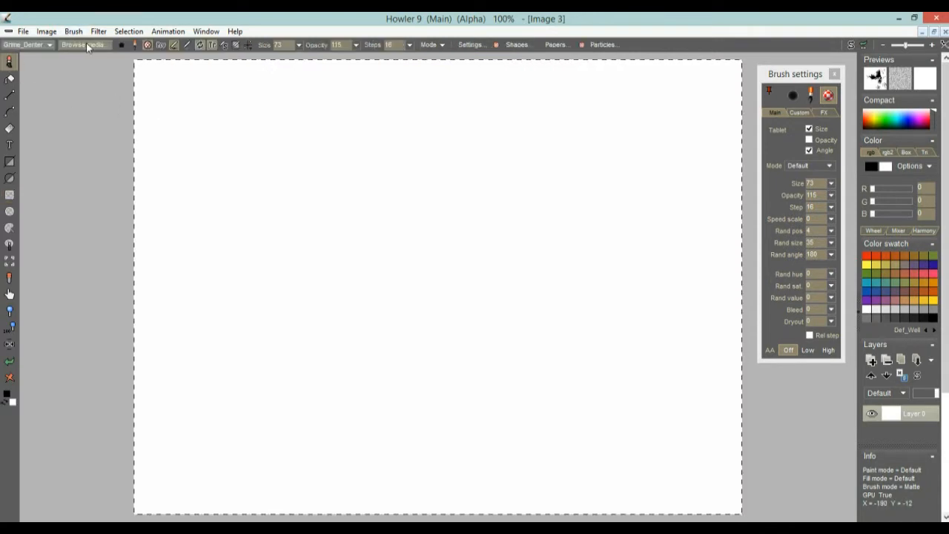
left_click(86, 43)
left_click(192, 129)
mouse_move(579, 178)
left_mouse_down()
mouse_move(371, 290)
mouse_move(562, 402)
mouse_move(731, 282)
left_mouse_up()
mouse_move(513, 345)
left_mouse_down()
mouse_move(305, 183)
mouse_move(163, 212)
left_mouse_up()
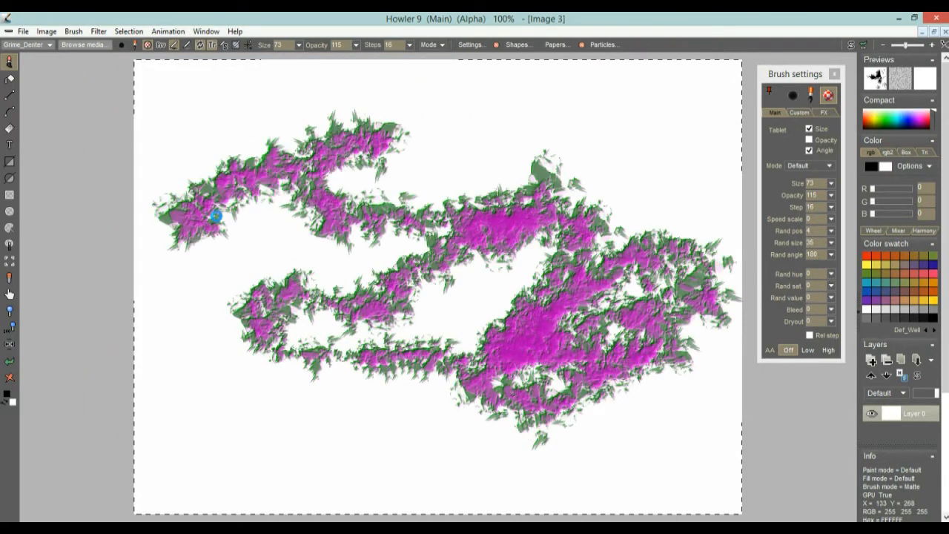
Open the brush media browser and turn off the alpha overlay
left_click(85, 44)
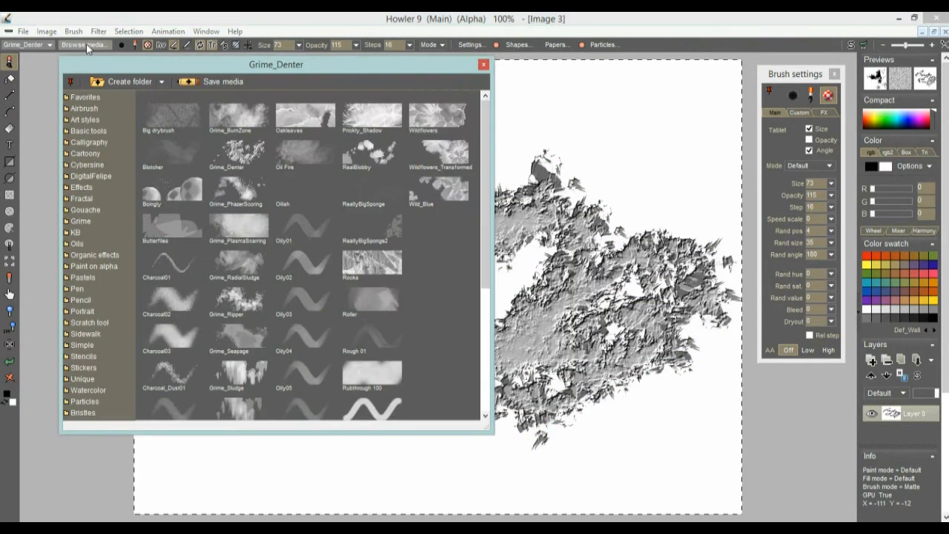
left_click(133, 33)
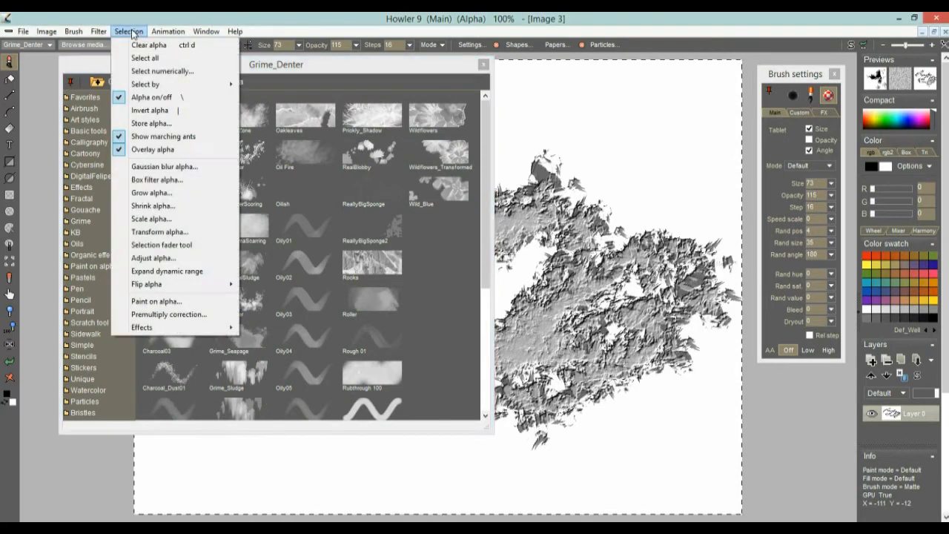
left_click(146, 148)
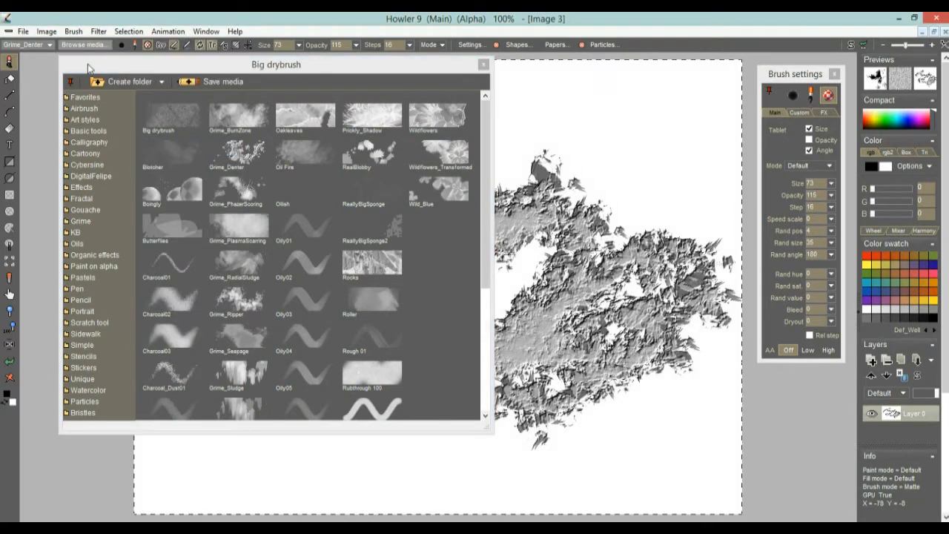
Paint trails of colourful checkered balls over the grime strokes with the Boingly media preset
left_click(172, 189)
mouse_move(193, 339)
left_mouse_down()
mouse_move(245, 364)
mouse_move(579, 315)
mouse_move(625, 165)
mouse_move(321, 148)
mouse_move(560, 335)
mouse_move(619, 414)
left_mouse_up()
left_click_drag(357, 260, 498, 276)
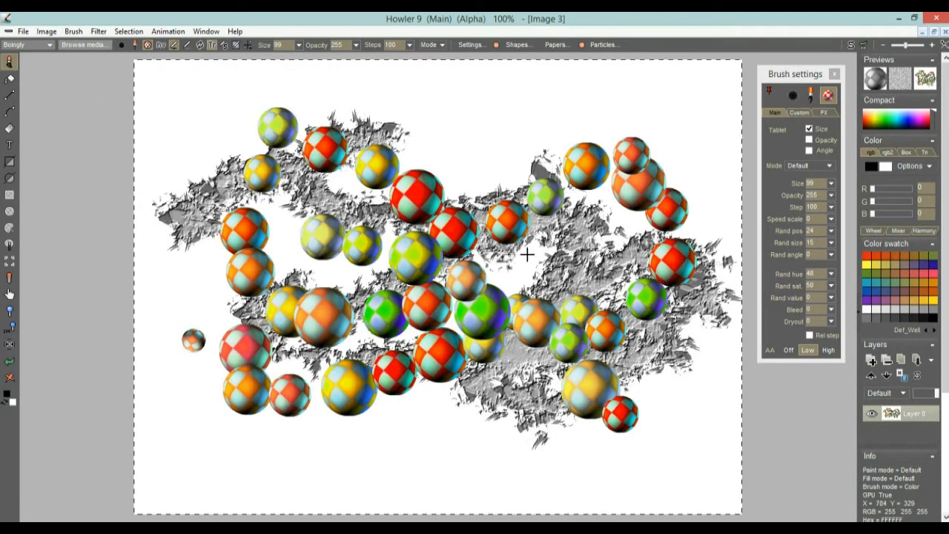
Start the interactive Crop tool and shrink its frame to a wide horizontal band across the middle of the image
left_click(54, 32)
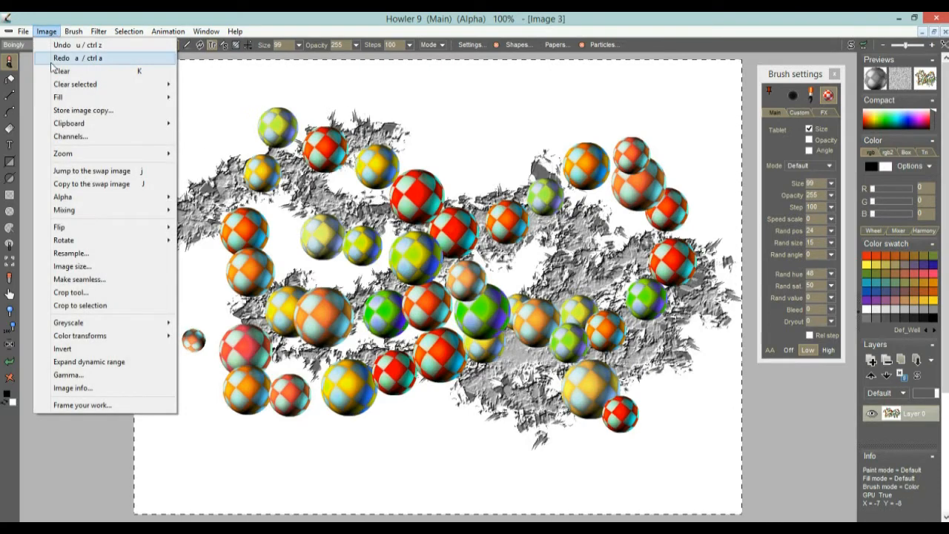
left_click(100, 294)
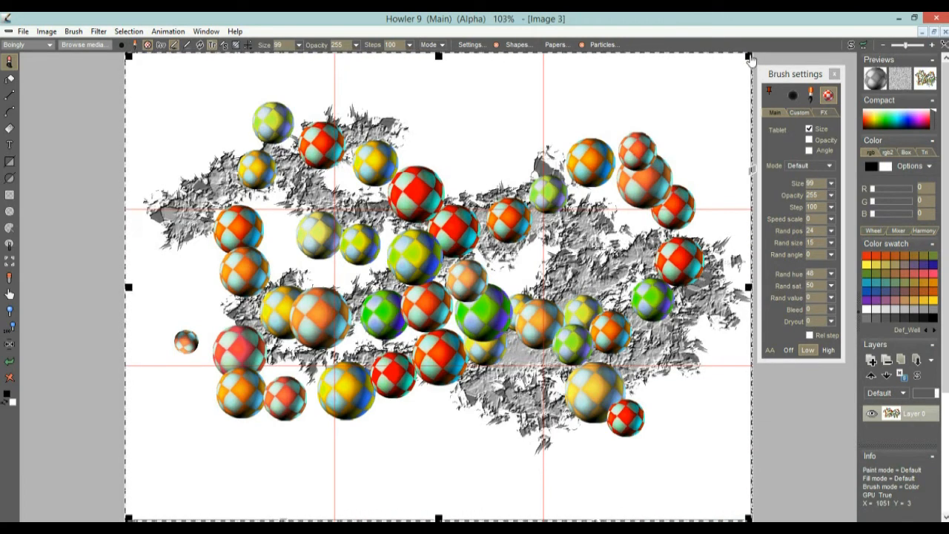
left_click_drag(751, 60, 728, 230)
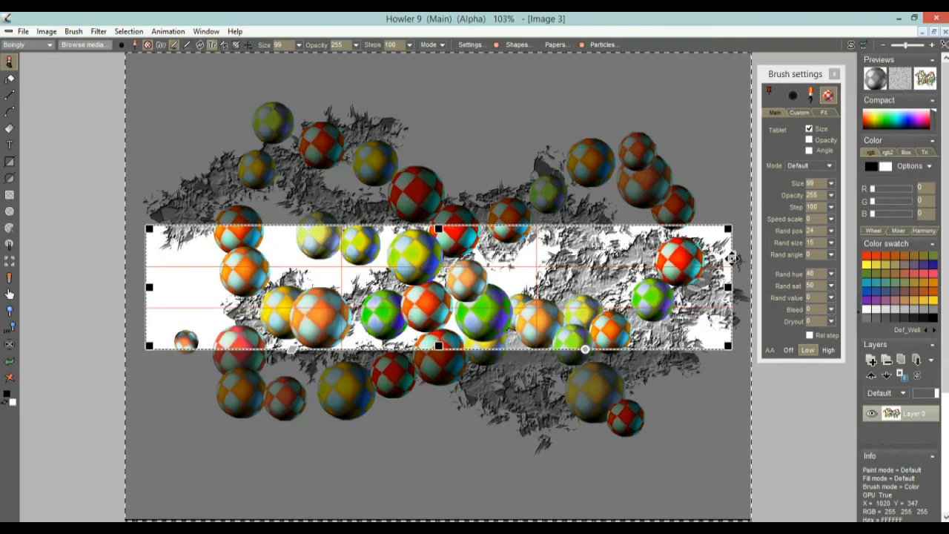
right_click(733, 255)
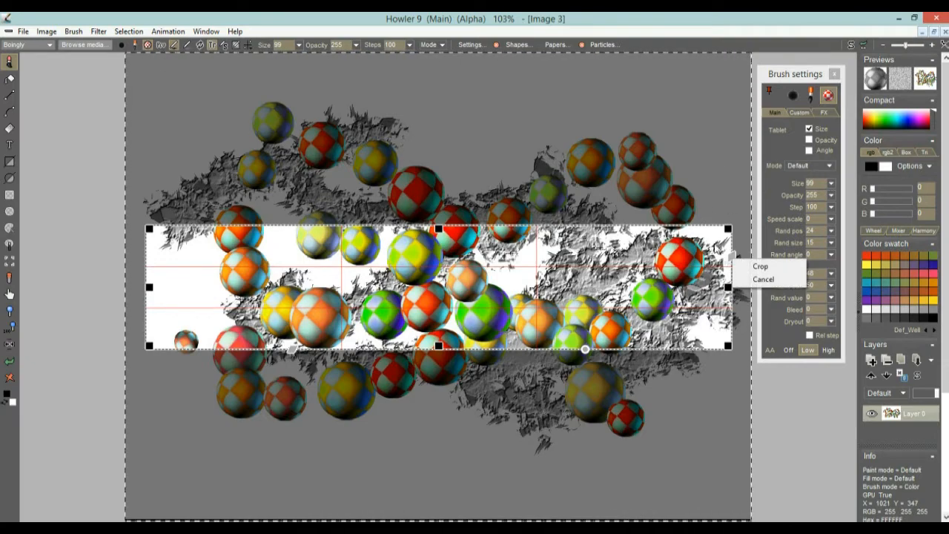
left_click(732, 256)
mouse_move(728, 236)
left_mouse_down()
mouse_move(729, 219)
mouse_move(726, 228)
left_mouse_up()
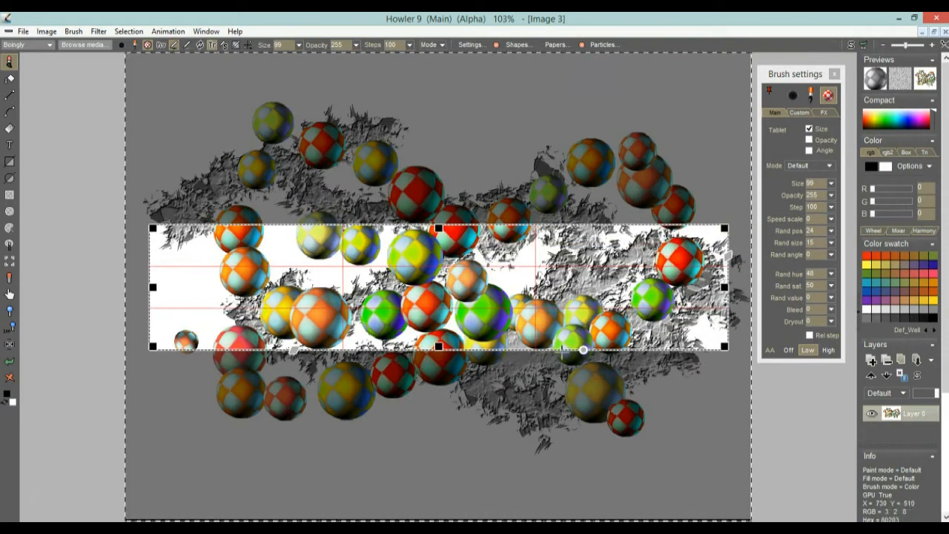
Rotate the crop frame to a diagonal rising toward the image's upper right, and make it shorter and narrower
left_click_drag(586, 356, 660, 241)
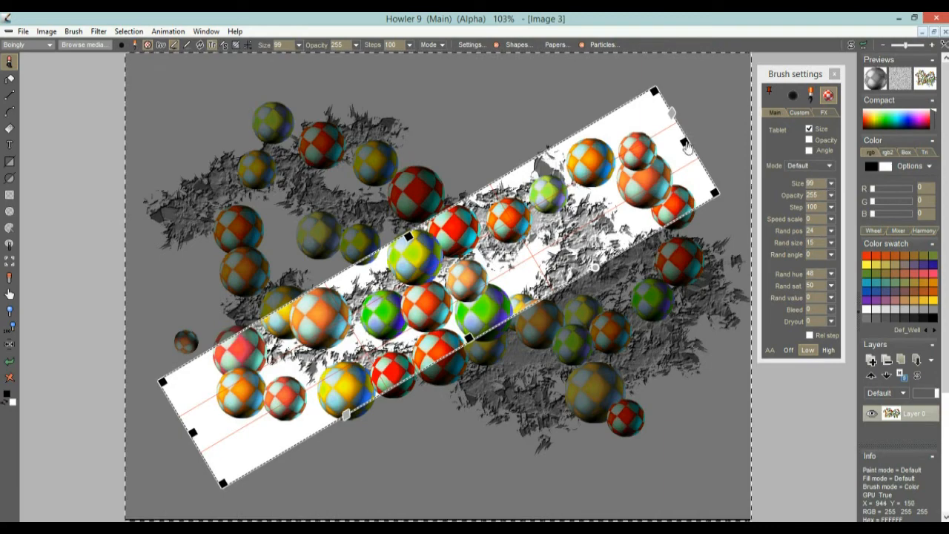
mouse_move(686, 146)
left_mouse_down()
mouse_move(669, 119)
mouse_move(675, 152)
left_mouse_up()
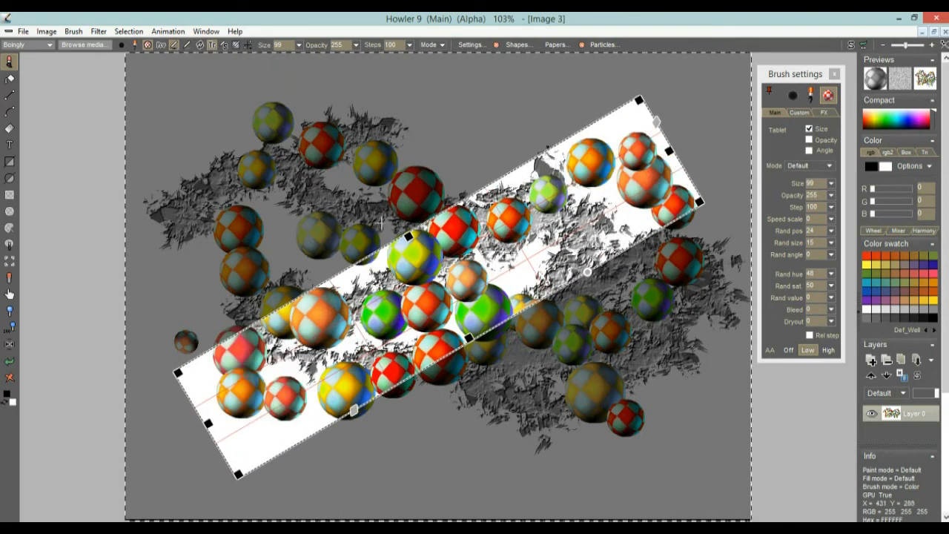
mouse_move(408, 244)
left_mouse_down()
mouse_move(445, 261)
mouse_move(455, 253)
left_mouse_up()
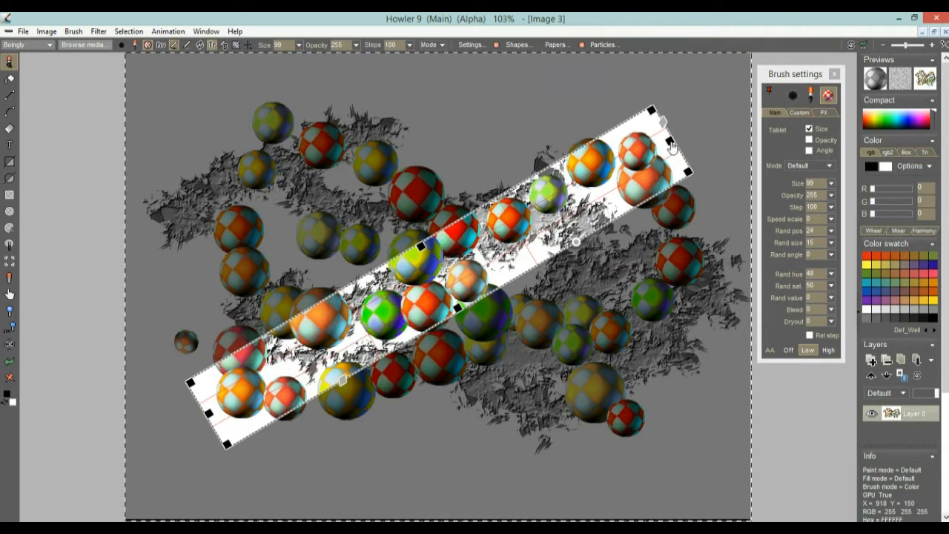
left_click_drag(689, 176, 644, 202)
Move the tilted crop frame over the lower-right part of the painting and apply the crop
left_click_drag(534, 223, 571, 318)
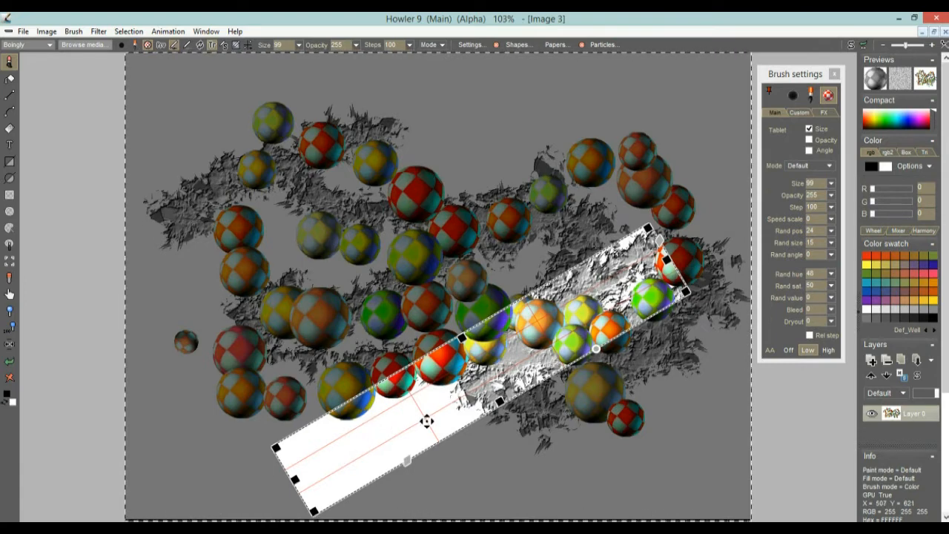
right_click(567, 323)
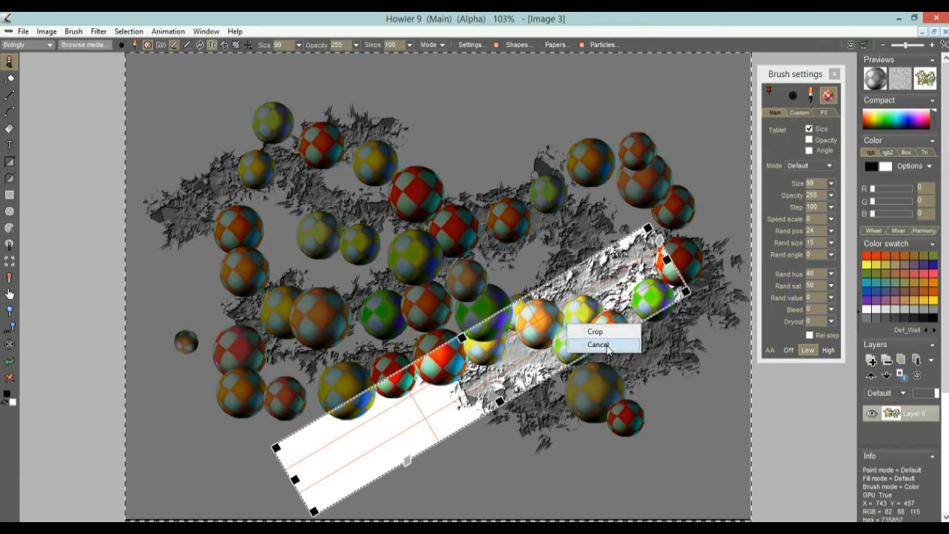
left_click(602, 331)
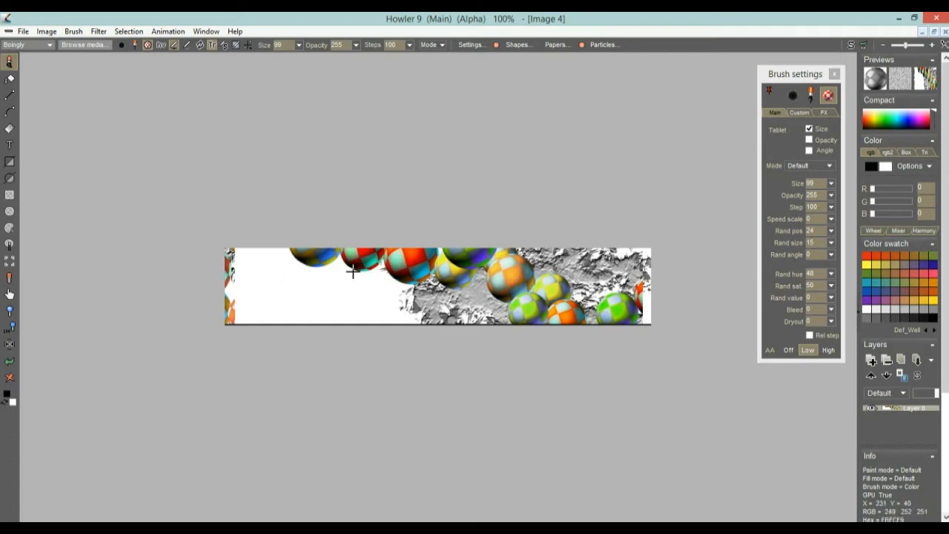
Create a new 1024 x 768 document with a white background, closing the cropped image
left_click(23, 33)
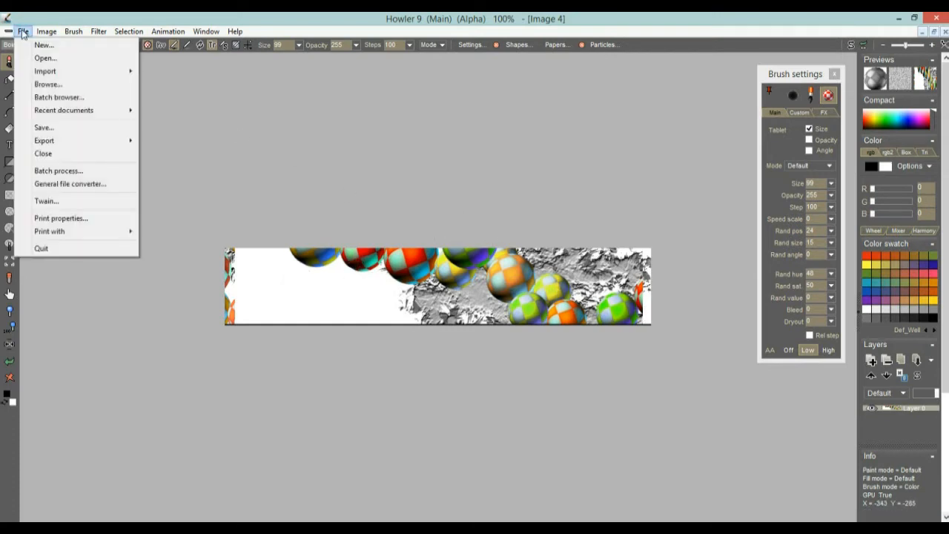
left_click(43, 46)
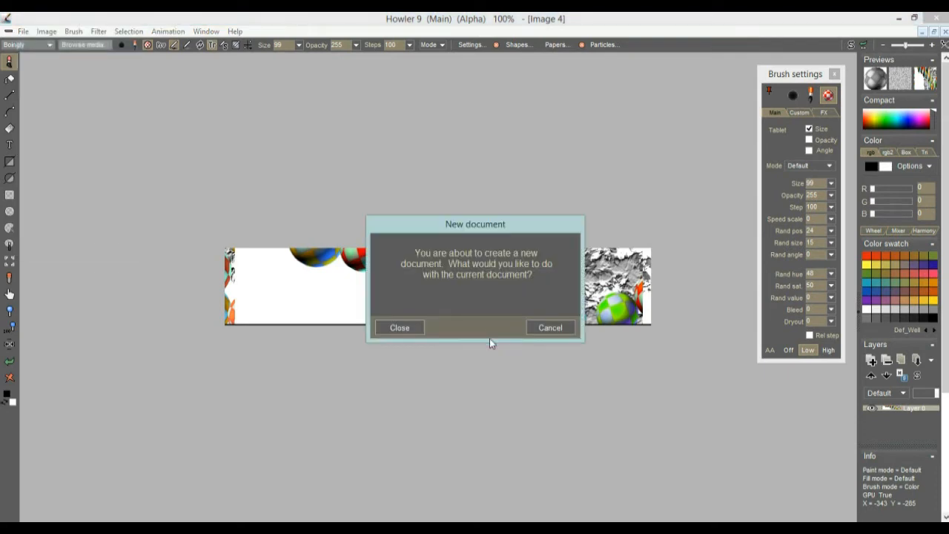
left_click(412, 328)
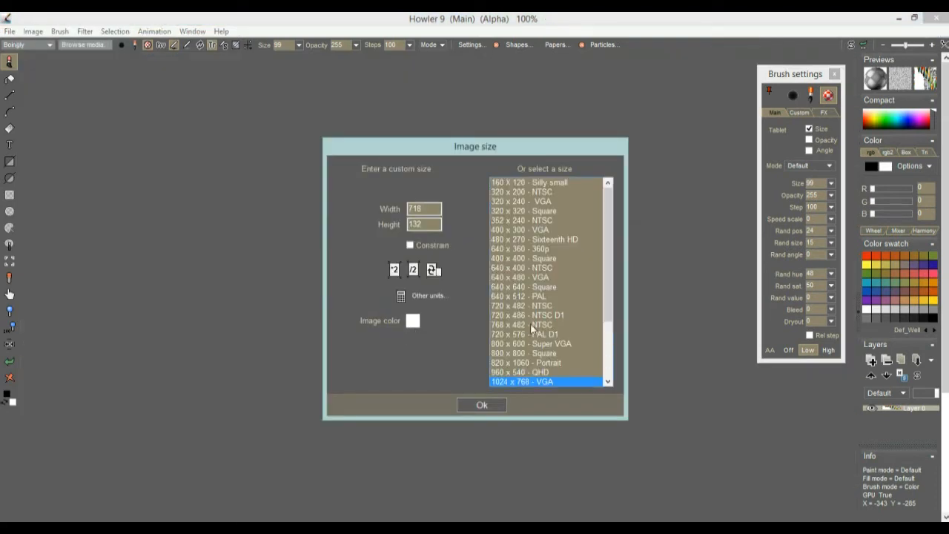
left_click(519, 383)
left_click(491, 405)
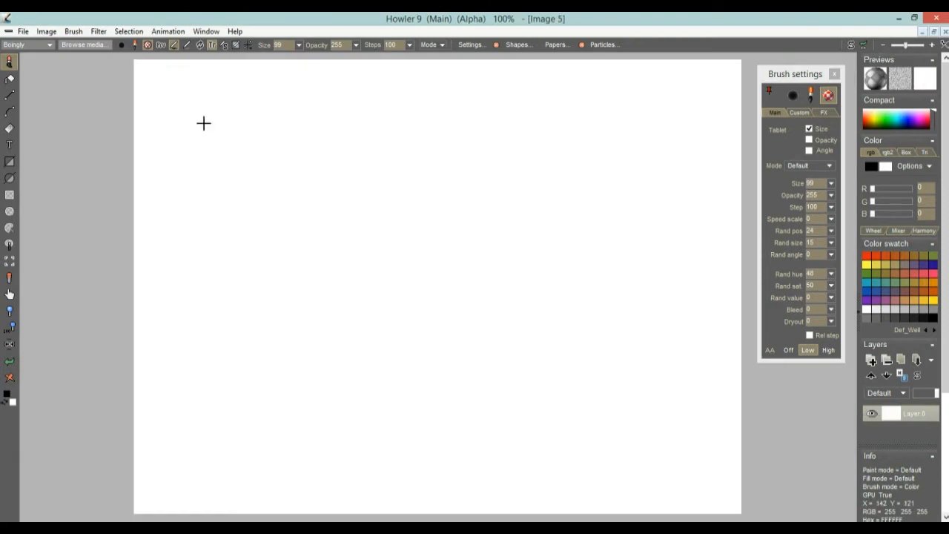
Start a Plasma noise render on the blank canvas and set its color model to HSV
left_click(95, 33)
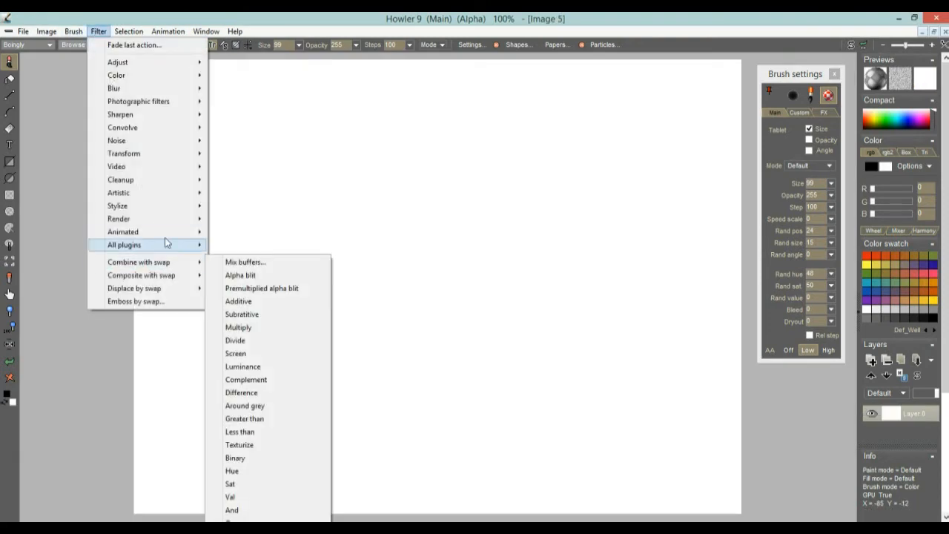
mouse_move(163, 221)
left_click(255, 220)
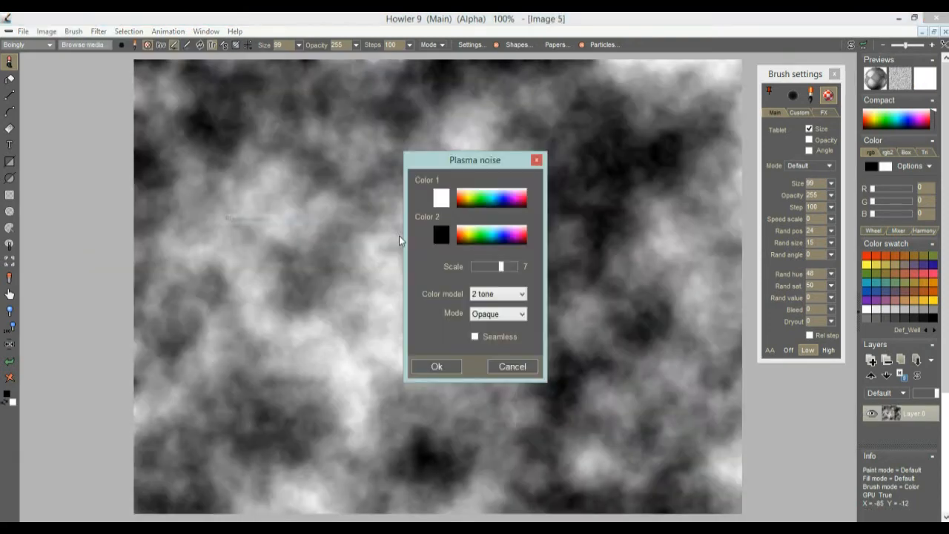
left_click(516, 296)
left_click(514, 296)
left_click(503, 296)
left_click(499, 327)
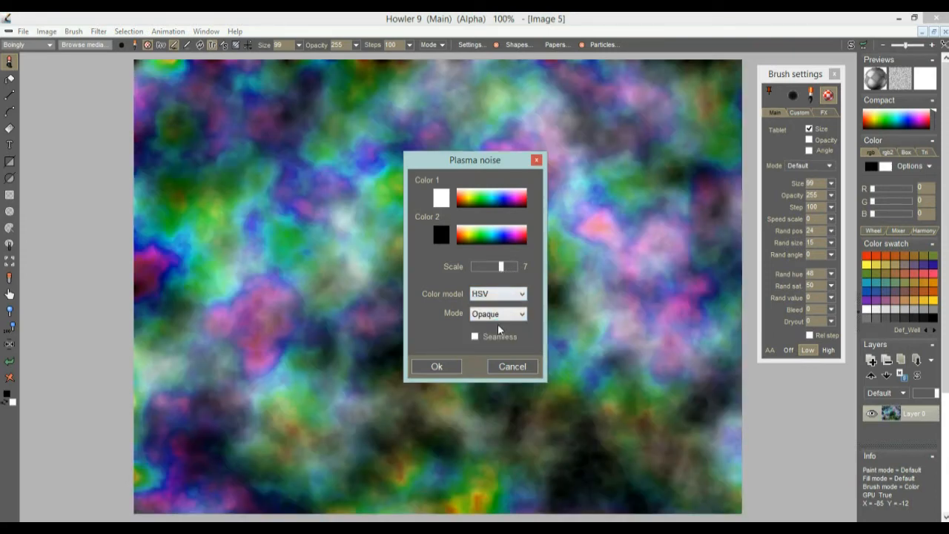
Set the plasma noise mode to Multiply, make it seamless, and apply it to the canvas
left_click(503, 320)
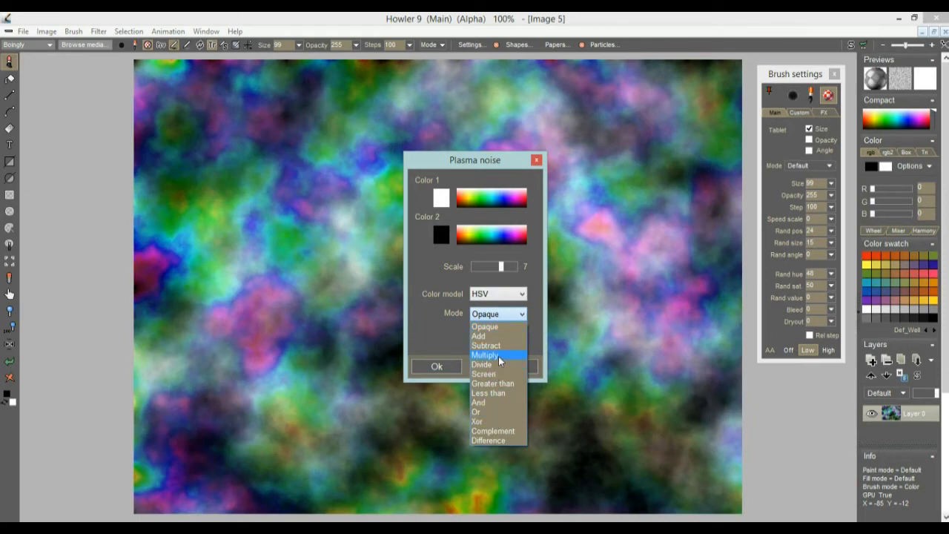
left_click(498, 355)
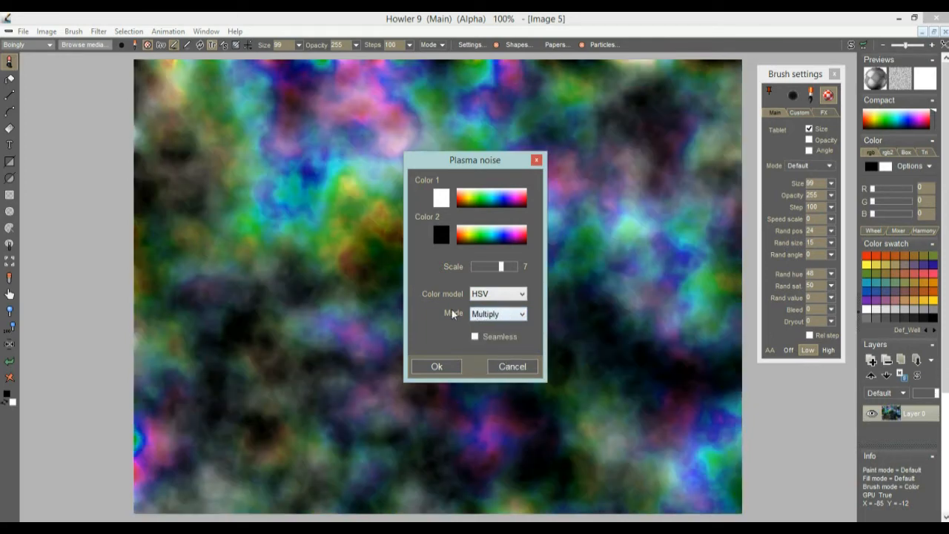
left_click(475, 338)
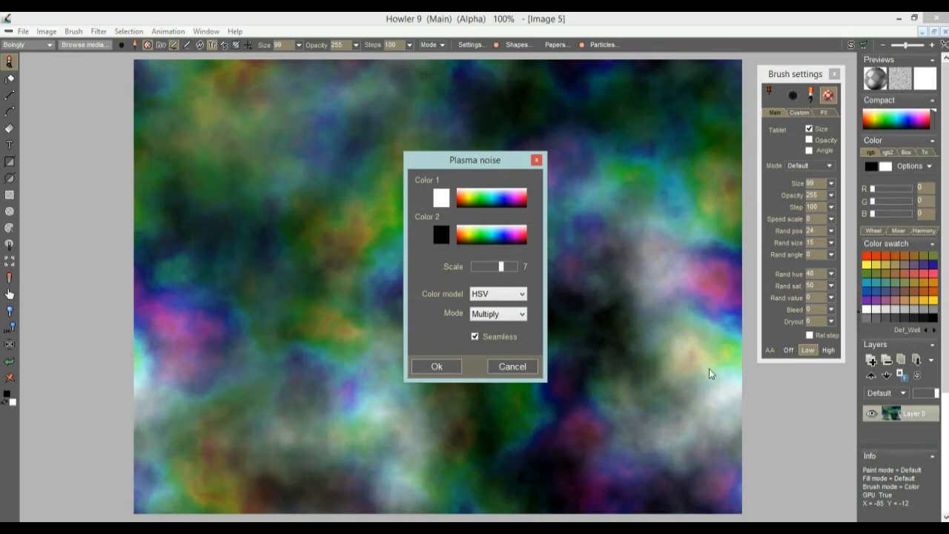
left_click(437, 367)
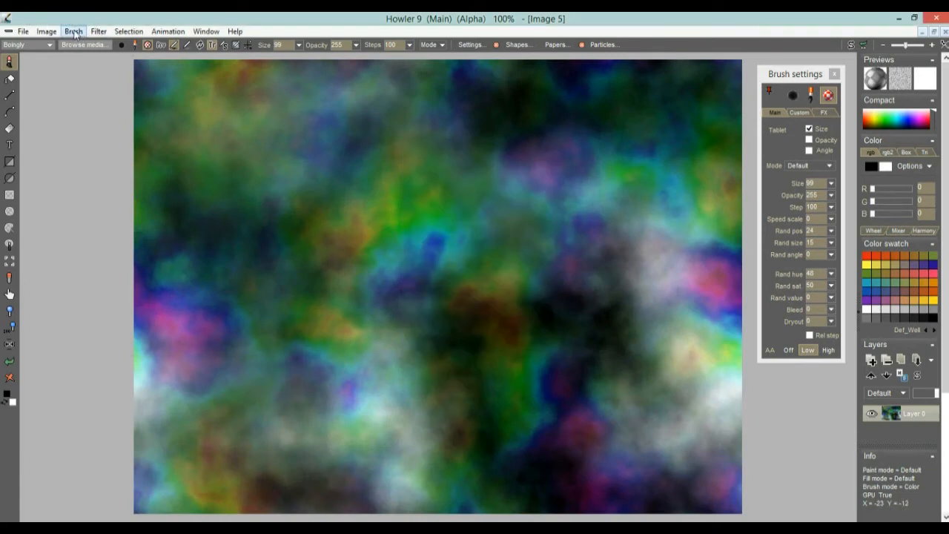
Copy the plasma to the swap image, and apply an RGB curve with lifted highlights and lowered midtones and shadows
left_click(46, 33)
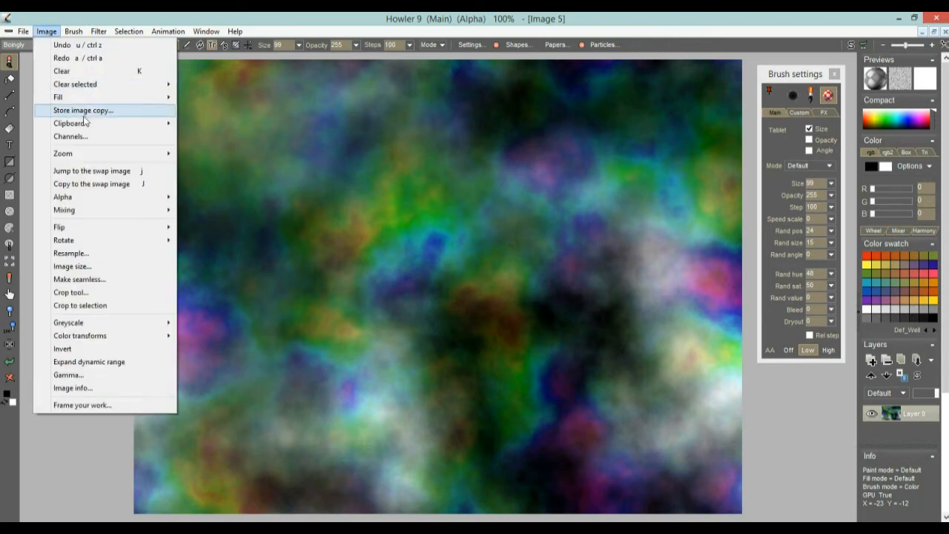
left_click(104, 185)
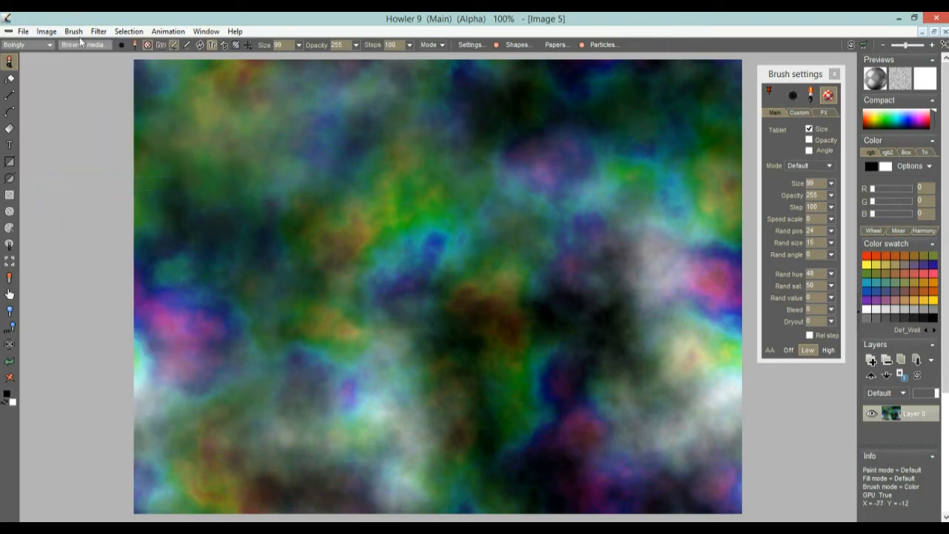
left_click(99, 32)
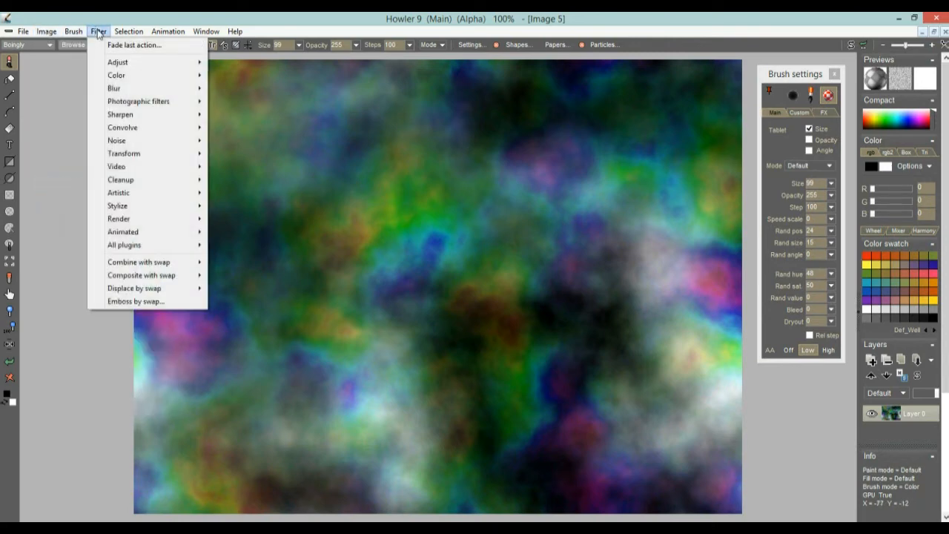
mouse_move(119, 64)
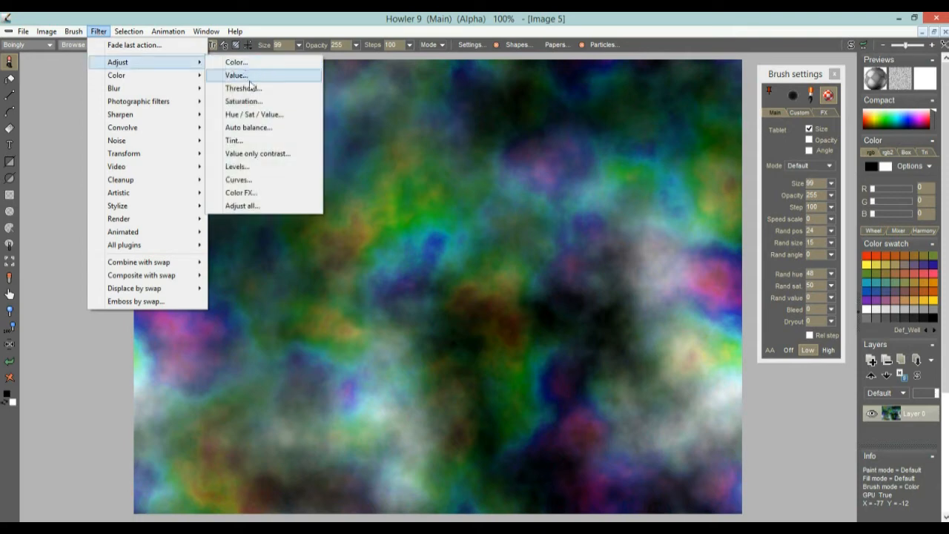
left_click(239, 179)
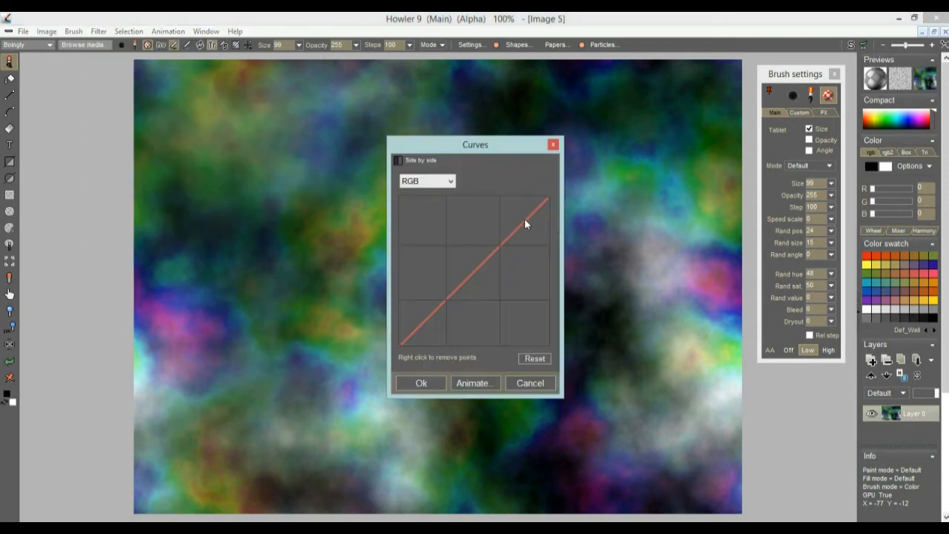
left_click_drag(525, 221, 514, 210)
left_click_drag(489, 247, 504, 271)
left_click(456, 290)
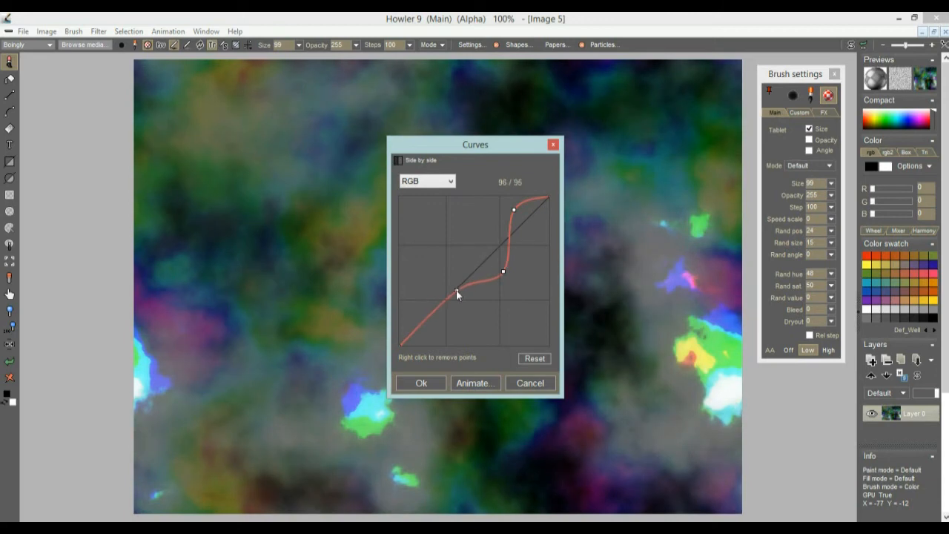
left_click_drag(448, 299, 447, 322)
left_click_drag(515, 214, 519, 216)
left_click(422, 381)
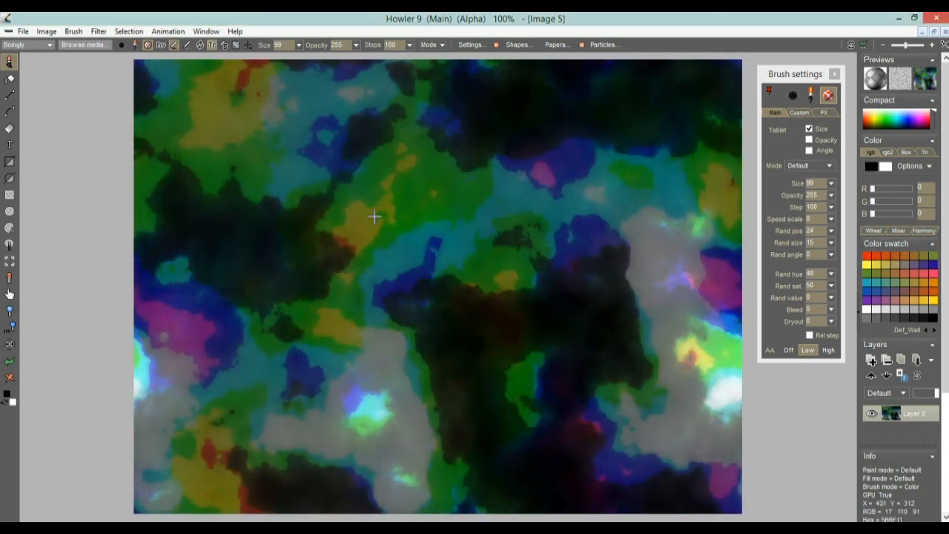
Raytrace the plasma image into a 3D landscape with Puppy Ray at High quality and keep the result
left_click(99, 33)
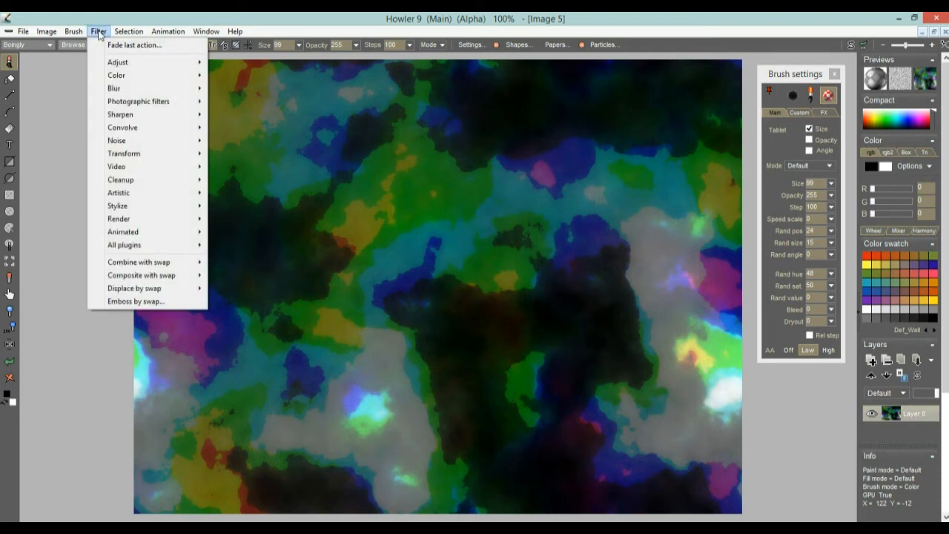
mouse_move(148, 156)
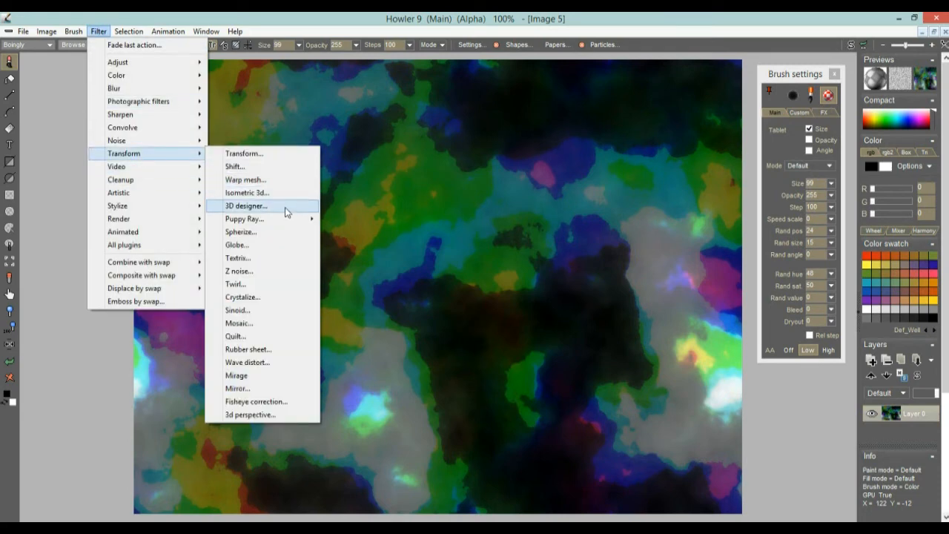
mouse_move(282, 221)
left_click(385, 222)
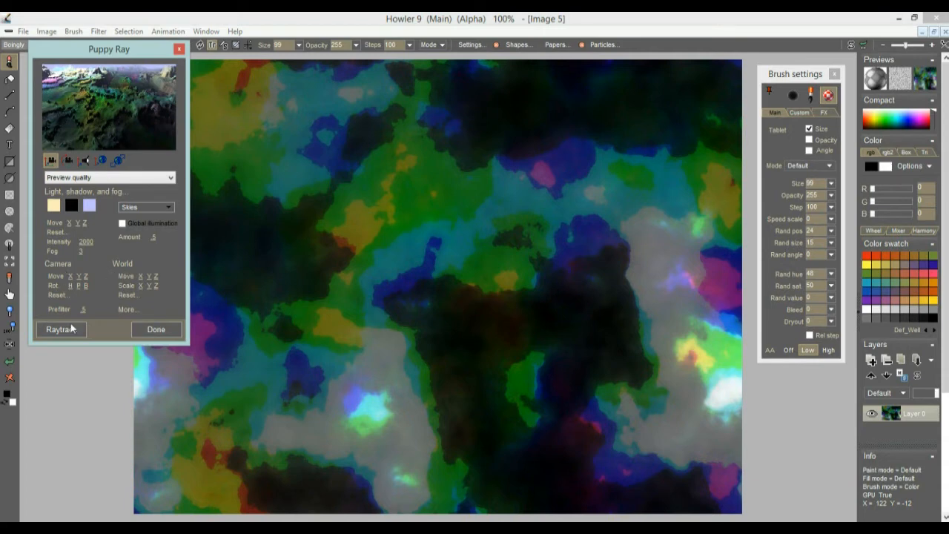
left_click(86, 178)
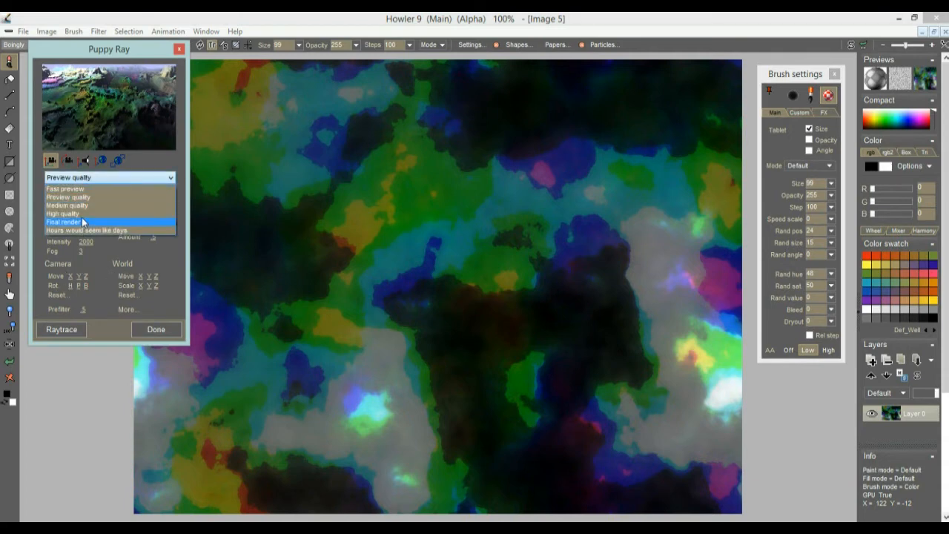
left_click(84, 222)
left_click(74, 329)
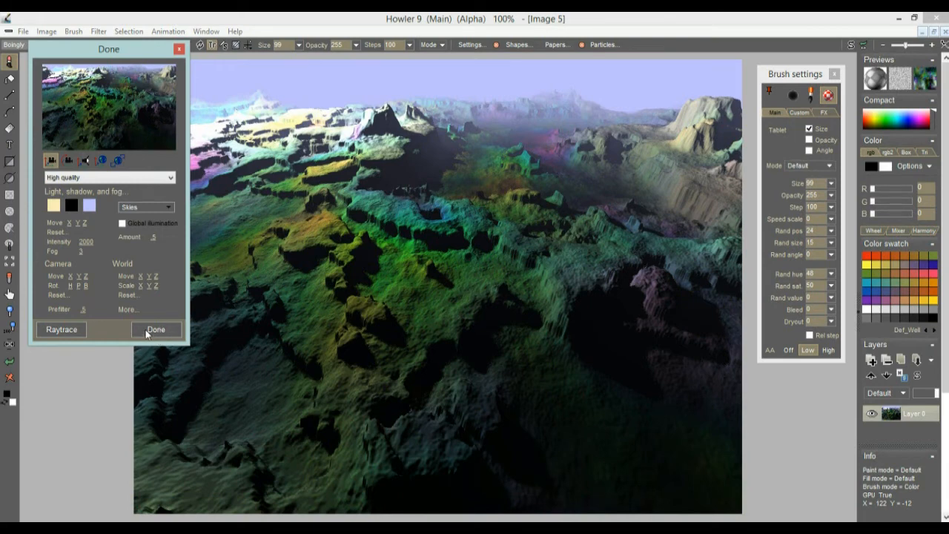
left_click(145, 330)
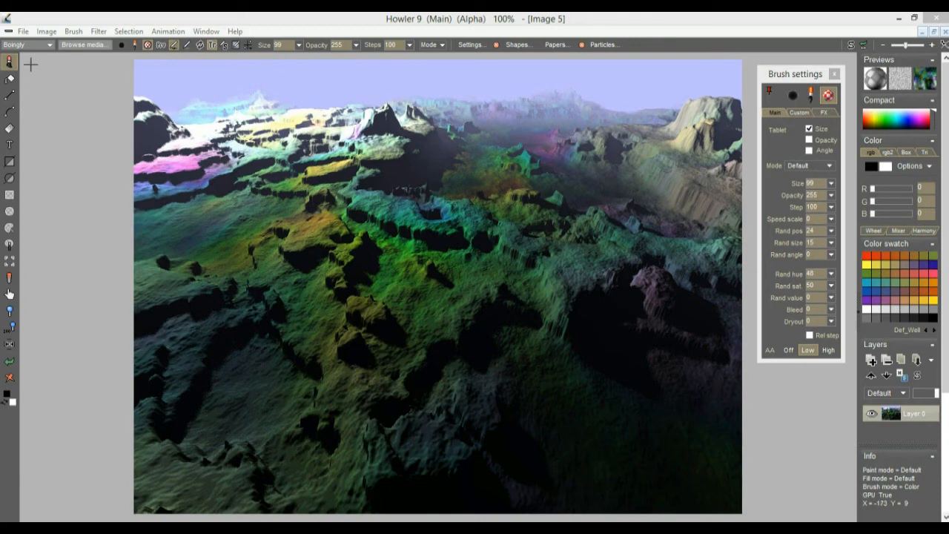
Store a copy of the landscape image and place its thumbnail beside the lower-left part of the canvas
left_click(47, 33)
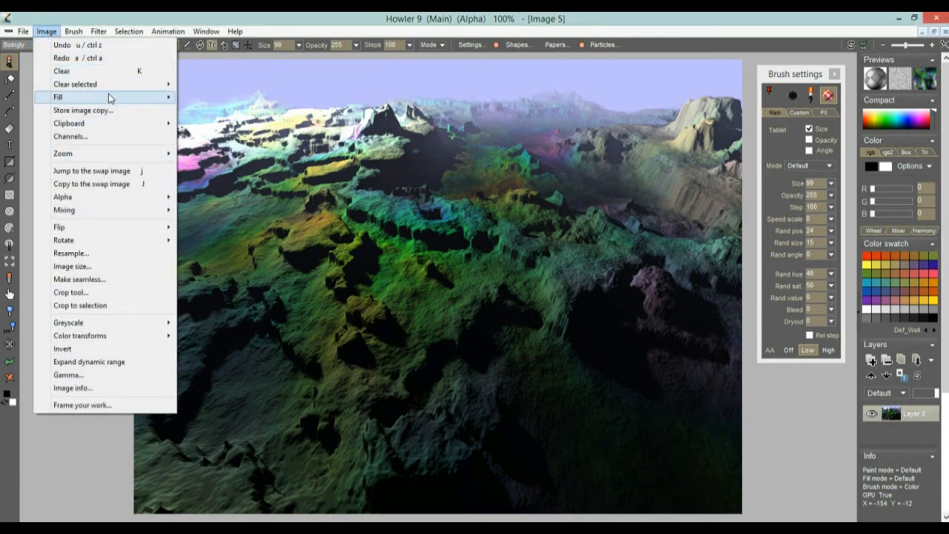
left_click(83, 110)
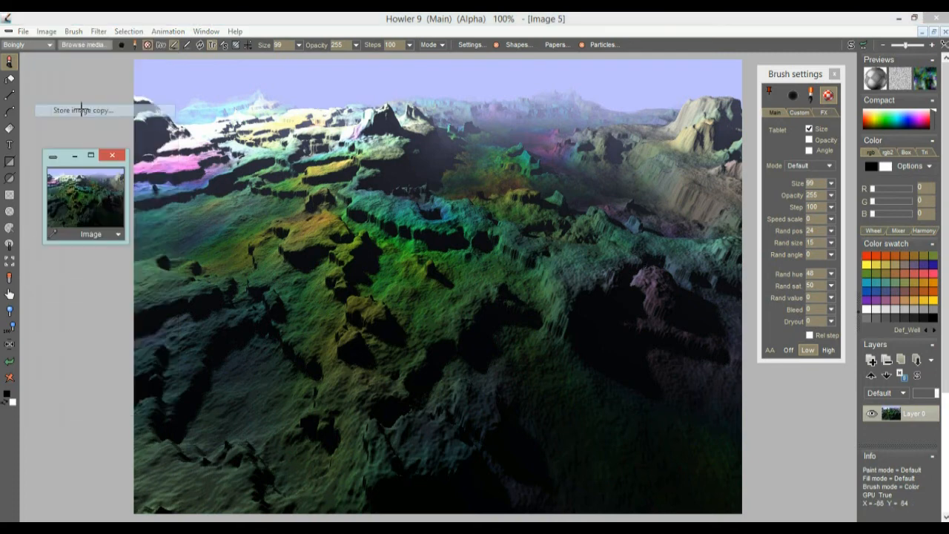
left_click_drag(65, 169, 68, 388)
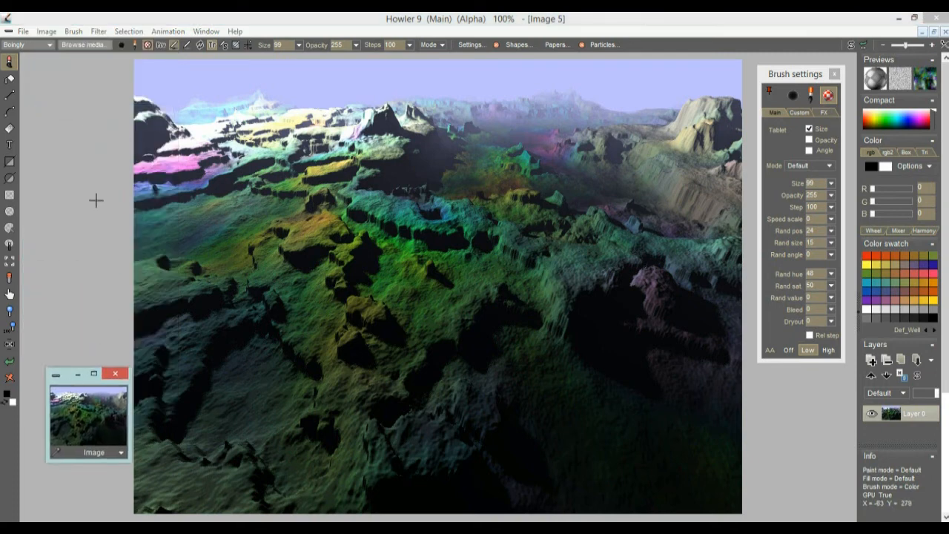
Crop the landscape with the Crop tool to a wide, short strip across the dark slopes right of and just below its center
left_click(46, 32)
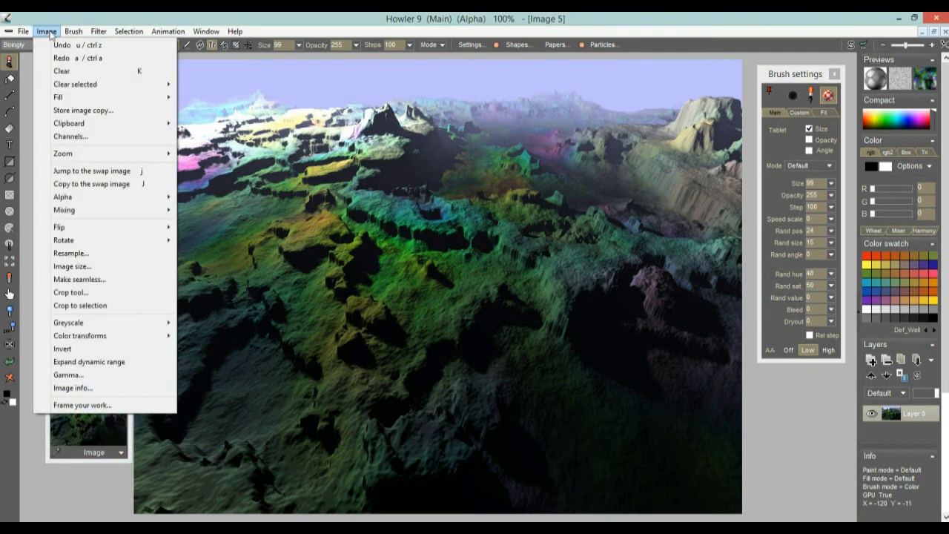
left_click(100, 293)
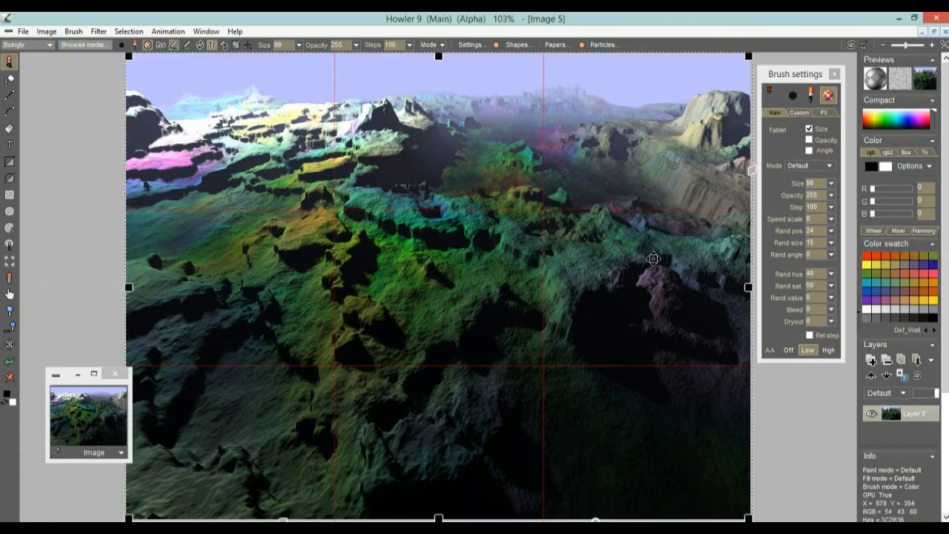
scroll(745, 67, "up", 1)
left_click_drag(737, 101, 686, 239)
left_click_drag(468, 292, 527, 229)
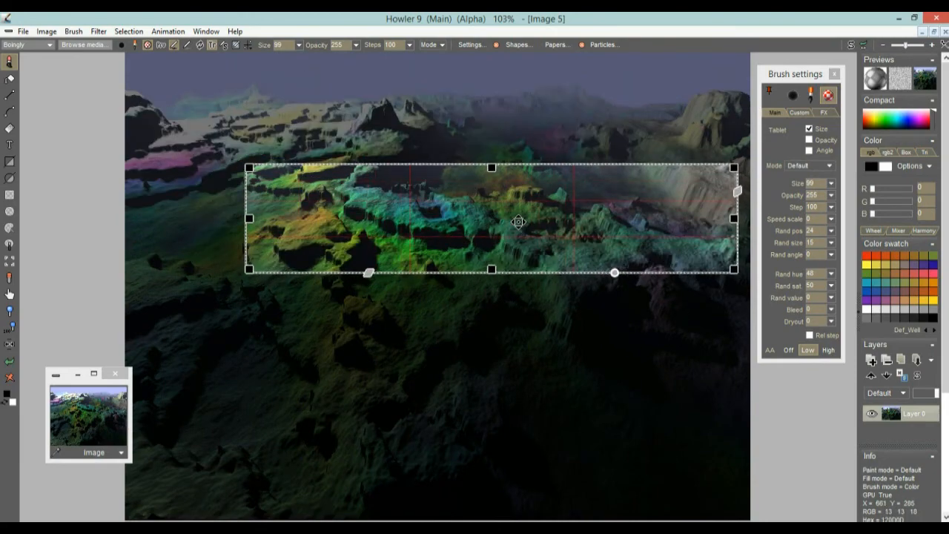
left_click_drag(249, 269, 296, 252)
left_click_drag(475, 220, 520, 316)
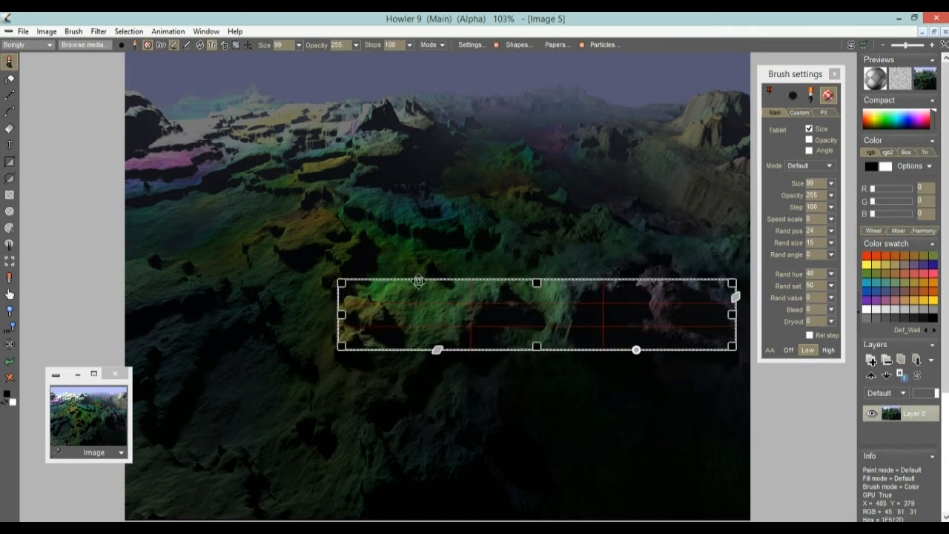
right_click(468, 317)
left_click(514, 324)
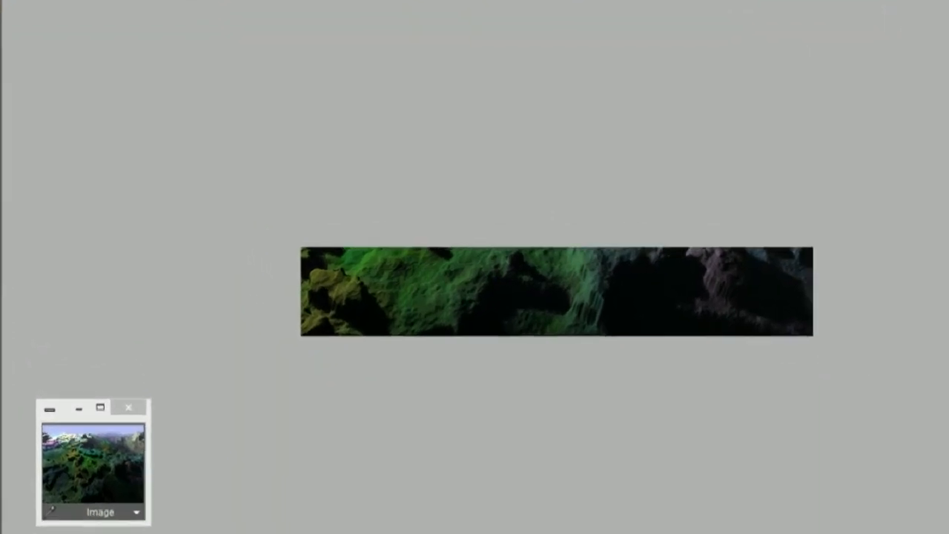
Open the image commands to locate the Crop tool for the cropped strip
left_click(46, 31)
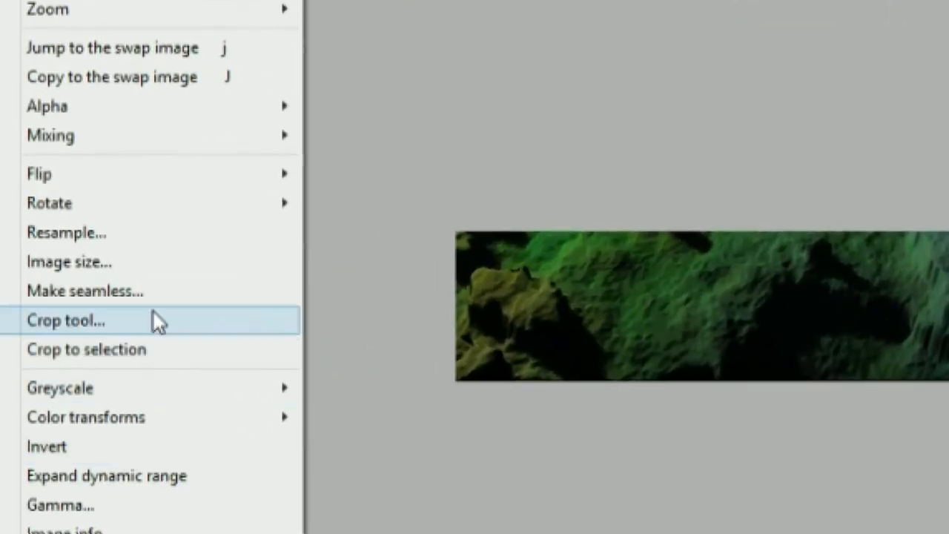